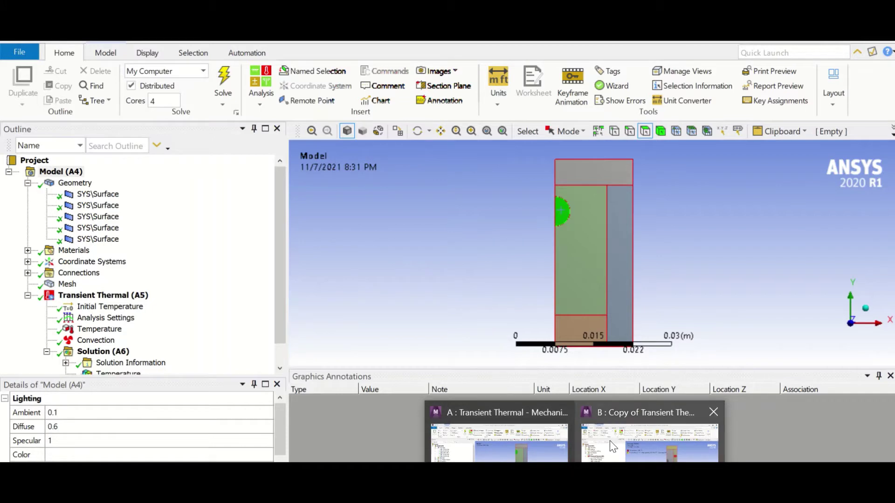
Switch from the copied Transient Thermal window back to the original model A4 in Mechanical
{"action": "left_click", "coordinate": [612, 447]}
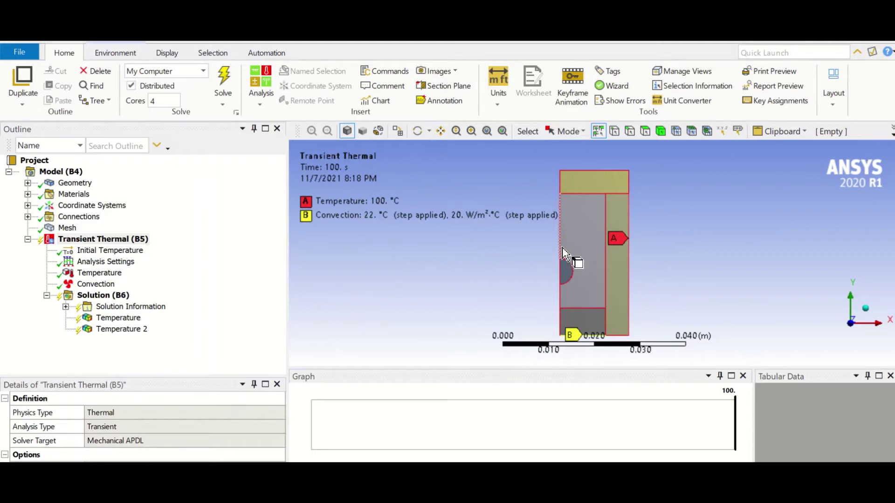
{"action": "mouse_move", "coordinate": [574, 461]}
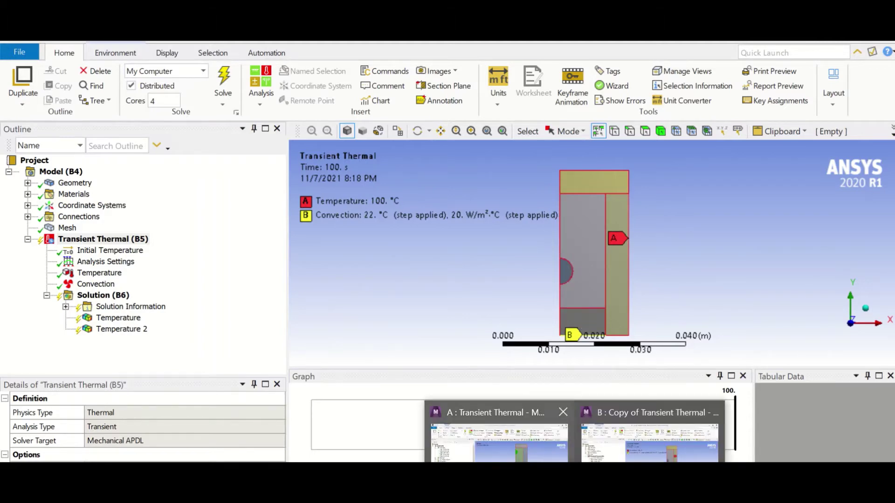
{"action": "left_click", "coordinate": [513, 460]}
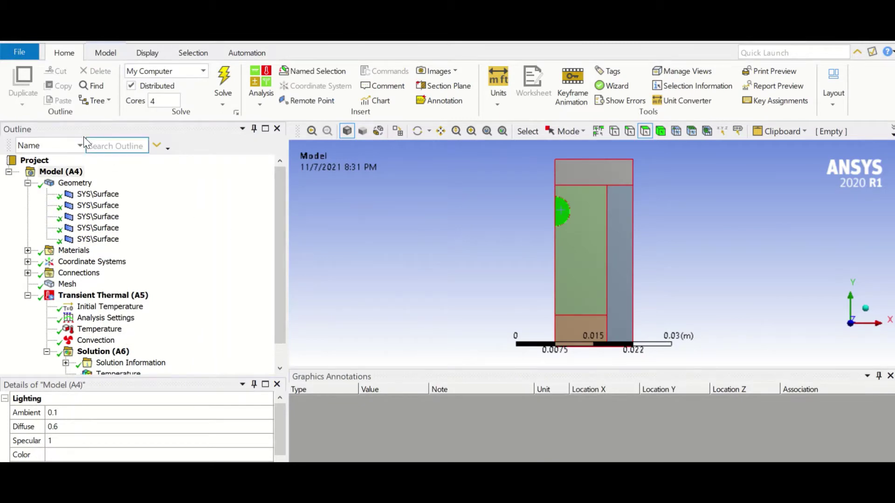
{"action": "left_click", "coordinate": [27, 55]}
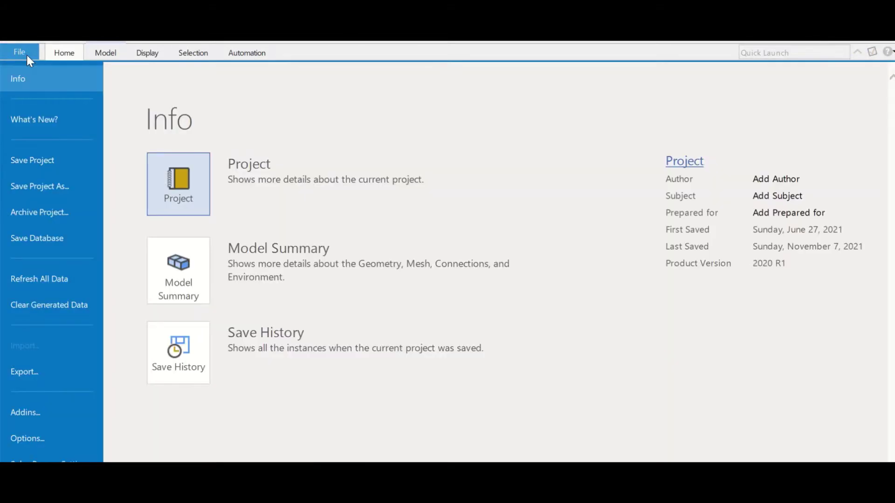
{"action": "left_click", "coordinate": [22, 440]}
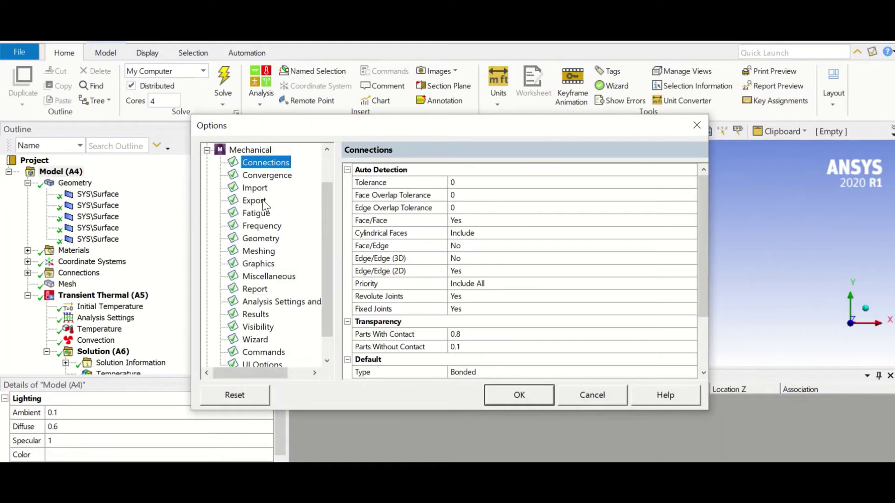
{"action": "left_click", "coordinate": [262, 201]}
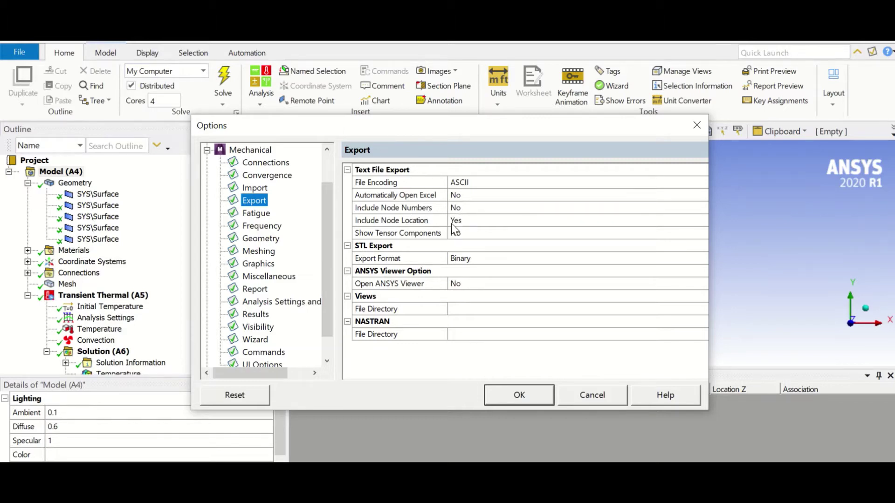
{"action": "left_click", "coordinate": [580, 400]}
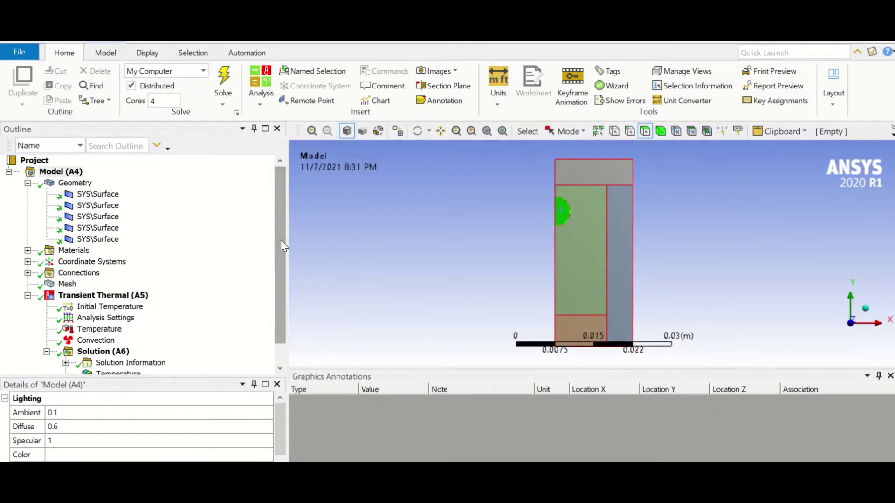
Drag an External Data system into the Project Schematic as system C, then return to Mechanical
{"action": "left_click_drag", "start_coordinate": [278, 232], "coordinate": [280, 257]}
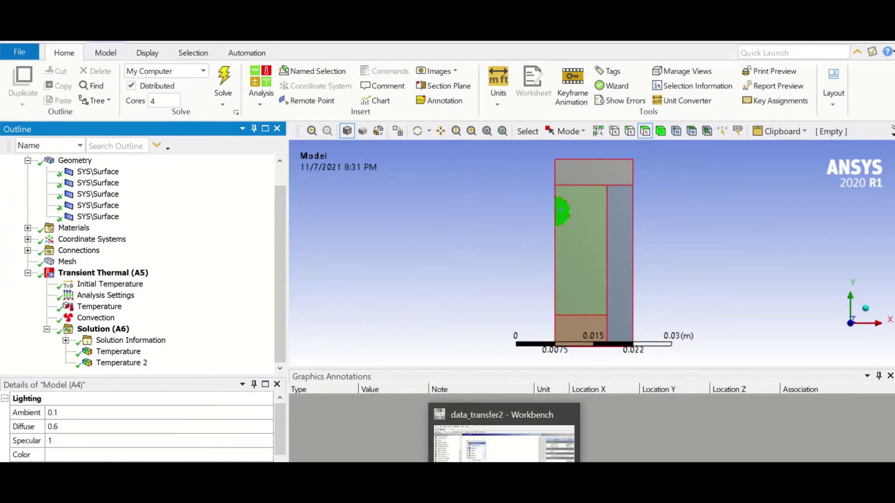
{"action": "left_click", "coordinate": [501, 448]}
{"action": "mouse_move", "coordinate": [164, 293]}
{"action": "left_mouse_down"}
{"action": "mouse_move", "coordinate": [163, 270]}
{"action": "mouse_move", "coordinate": [164, 297]}
{"action": "left_mouse_up"}
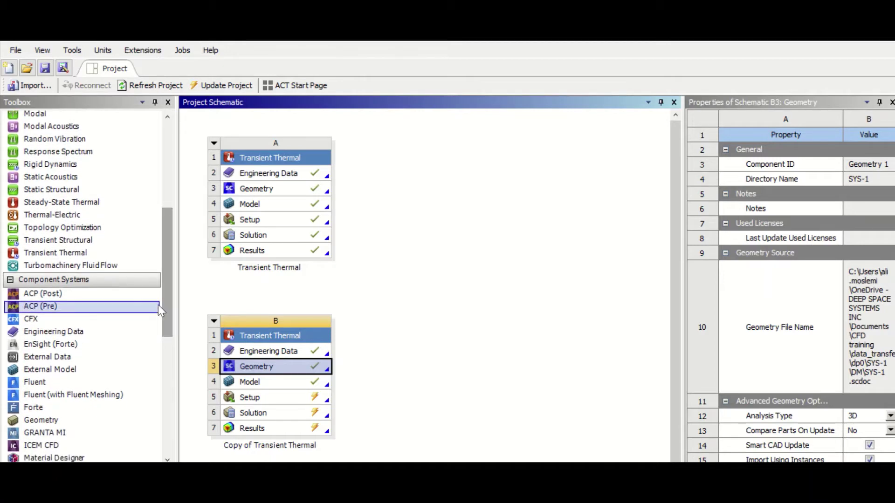
{"action": "left_click_drag", "start_coordinate": [60, 356], "coordinate": [386, 344]}
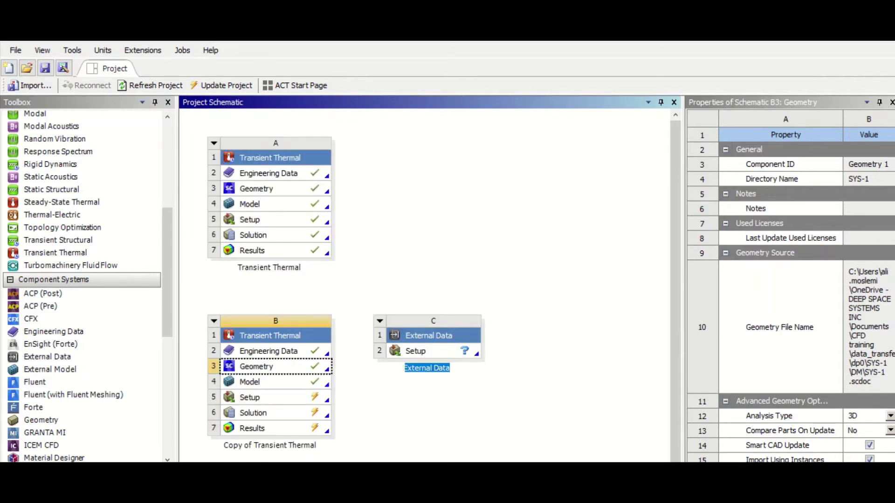
{"action": "mouse_move", "coordinate": [572, 485]}
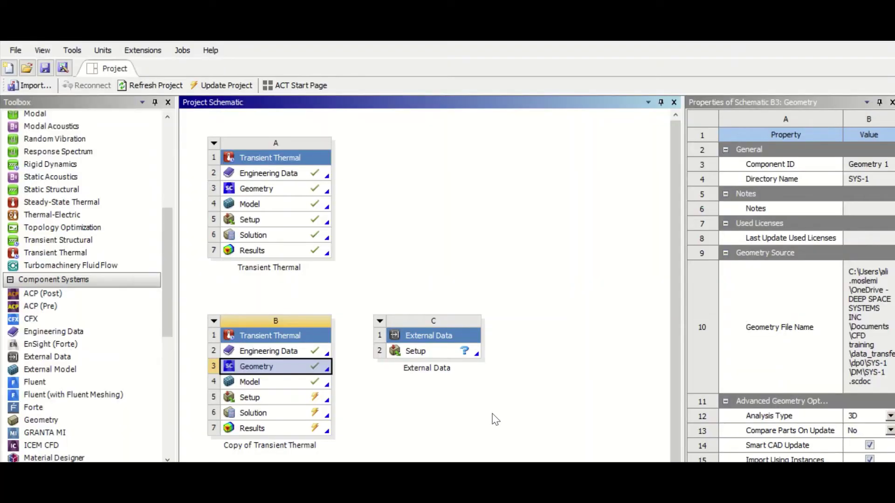
{"action": "left_click", "coordinate": [383, 306]}
{"action": "mouse_move", "coordinate": [572, 485]}
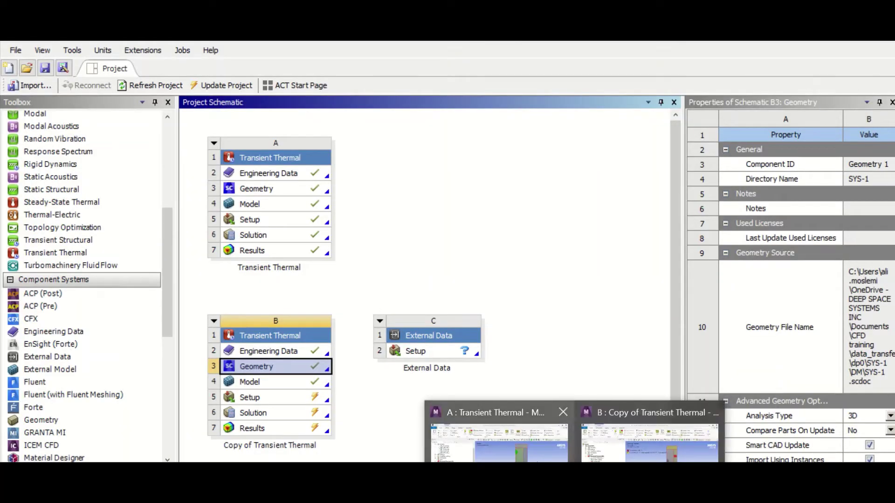
{"action": "left_click", "coordinate": [501, 433]}
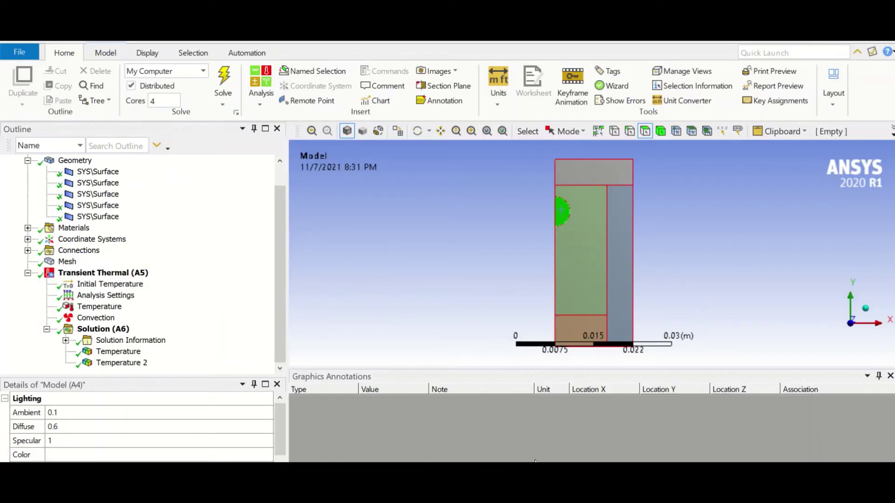
Export the whole-body Temperature result as text file temp1, overwriting the existing copy
{"action": "left_click", "coordinate": [461, 232]}
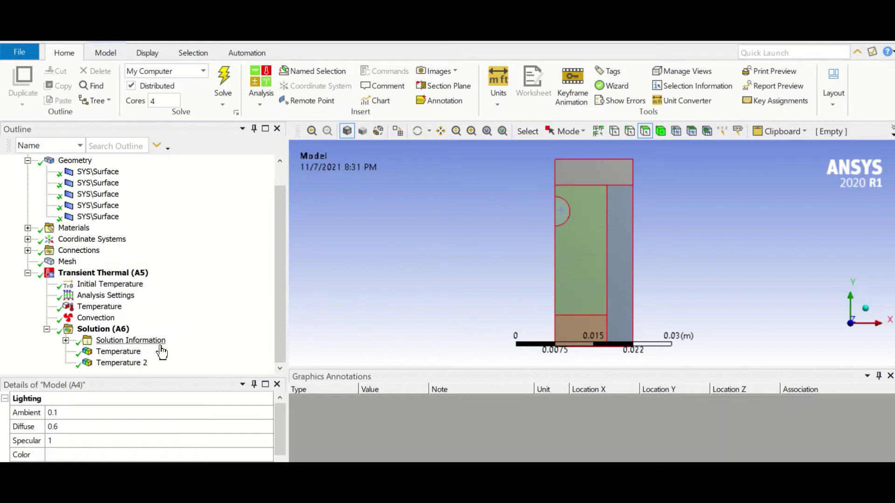
{"action": "left_click", "coordinate": [119, 352]}
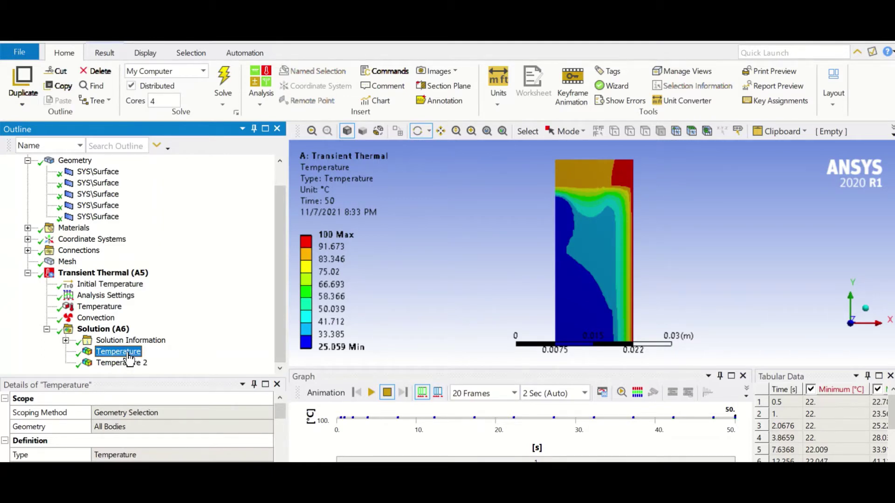
{"action": "right_click", "coordinate": [129, 357]}
{"action": "mouse_move", "coordinate": [208, 139]}
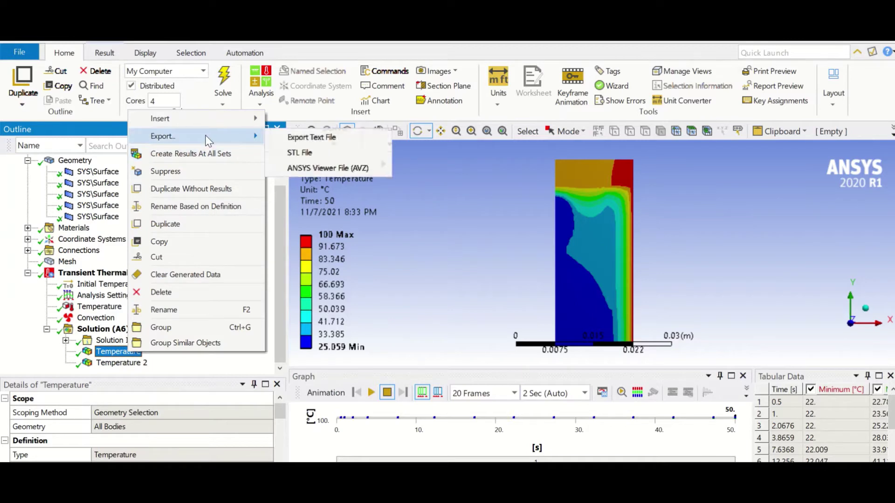
{"action": "left_click", "coordinate": [290, 137]}
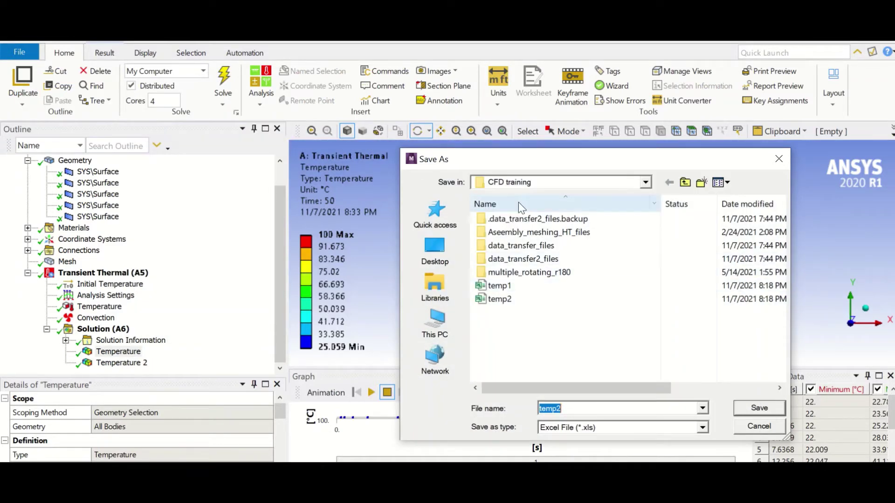
{"action": "left_click", "coordinate": [497, 286]}
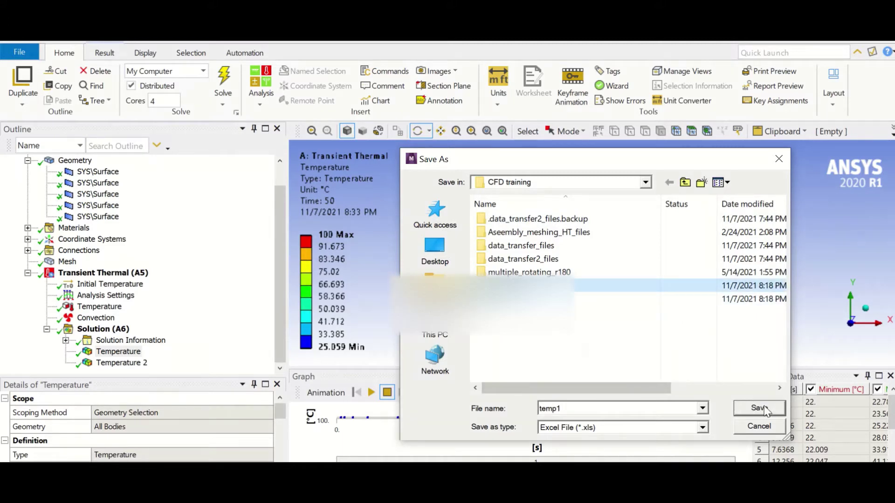
{"action": "left_click", "coordinate": [760, 409]}
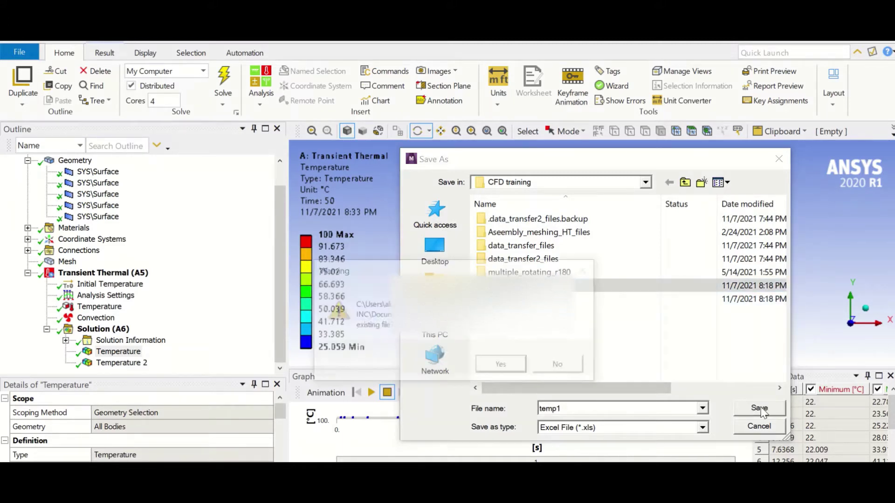
{"action": "left_click", "coordinate": [499, 363]}
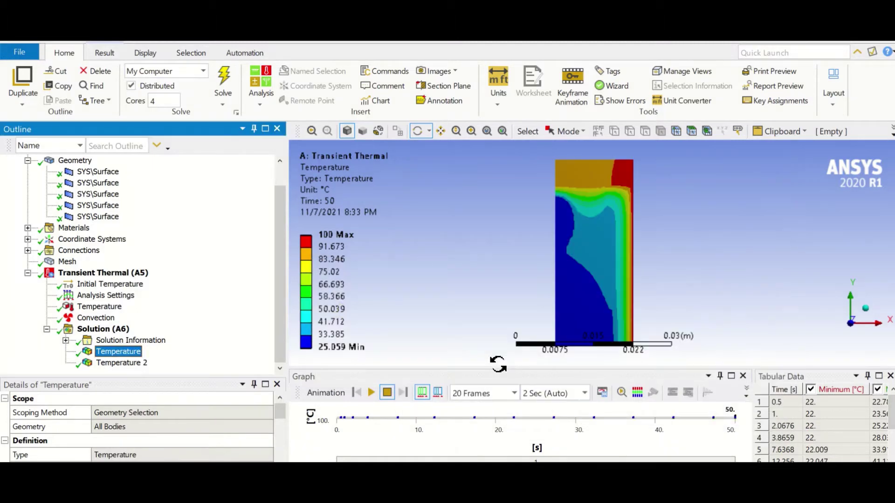
{"action": "left_click", "coordinate": [135, 368]}
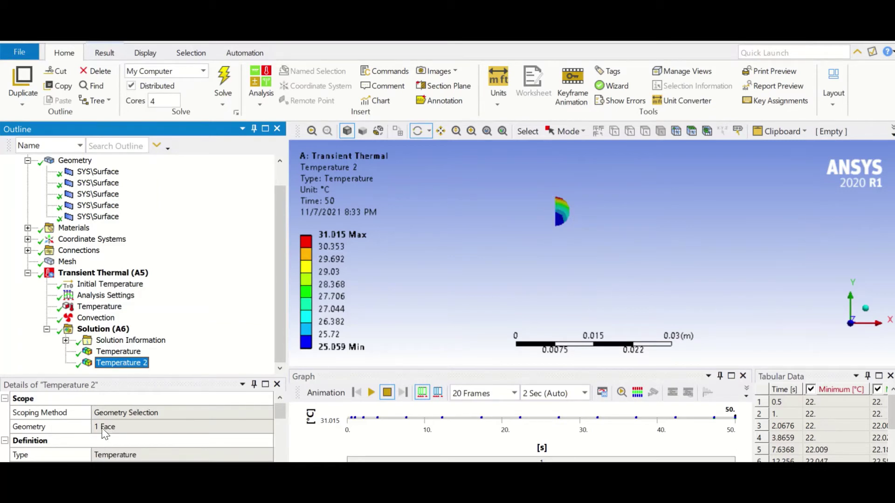
Export Temperature 2 to temp2.xls in the CFD training folder, replacing the older file
{"action": "right_click", "coordinate": [121, 369]}
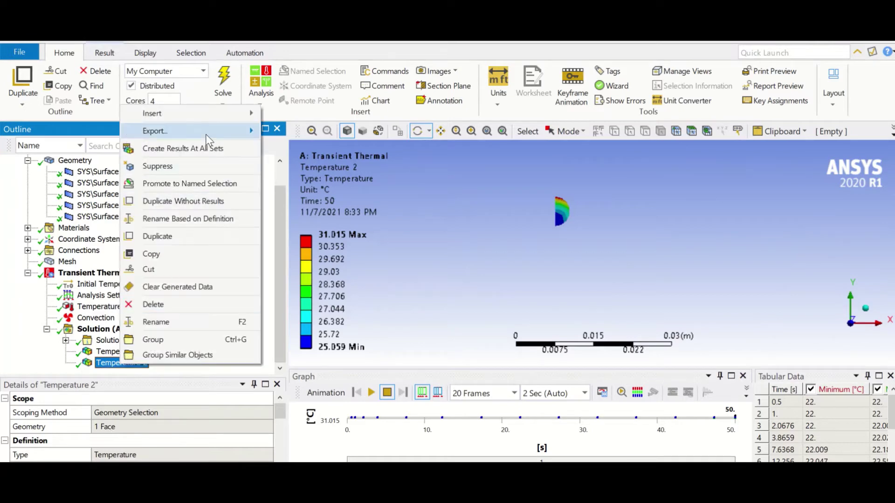
{"action": "mouse_move", "coordinate": [205, 135]}
{"action": "left_click", "coordinate": [298, 132]}
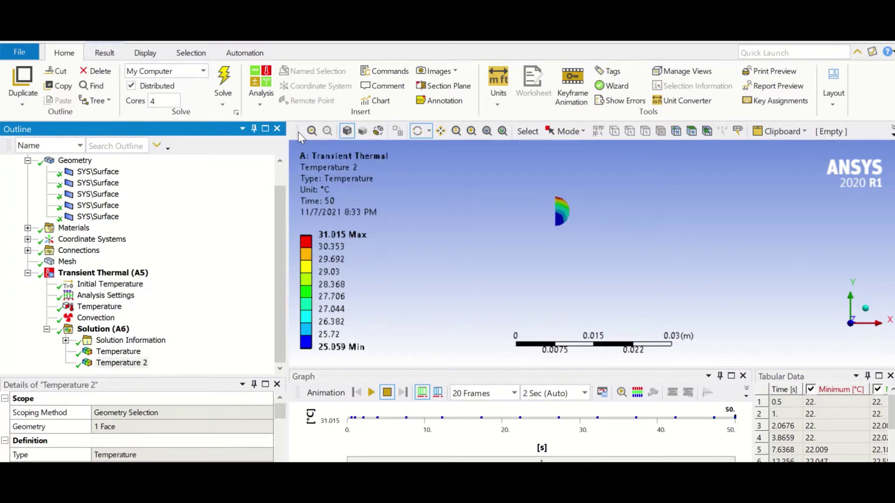
{"action": "left_click", "coordinate": [491, 302]}
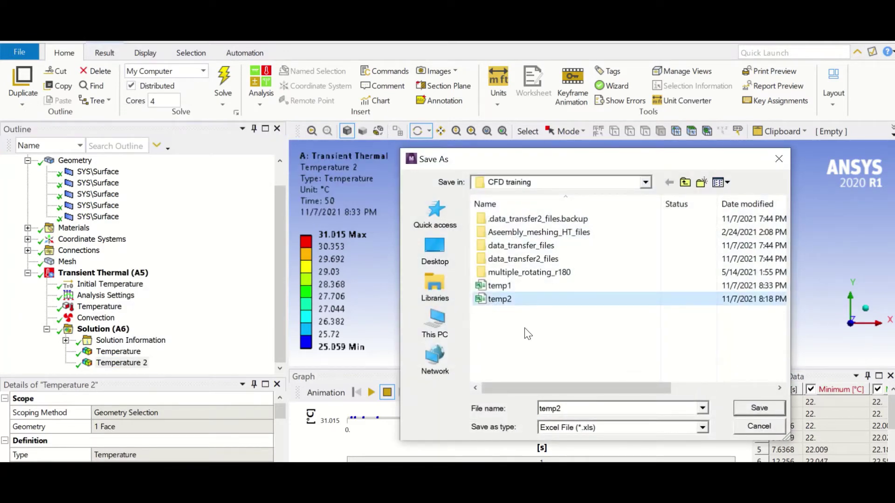
{"action": "left_click", "coordinate": [759, 408]}
{"action": "left_click", "coordinate": [513, 367]}
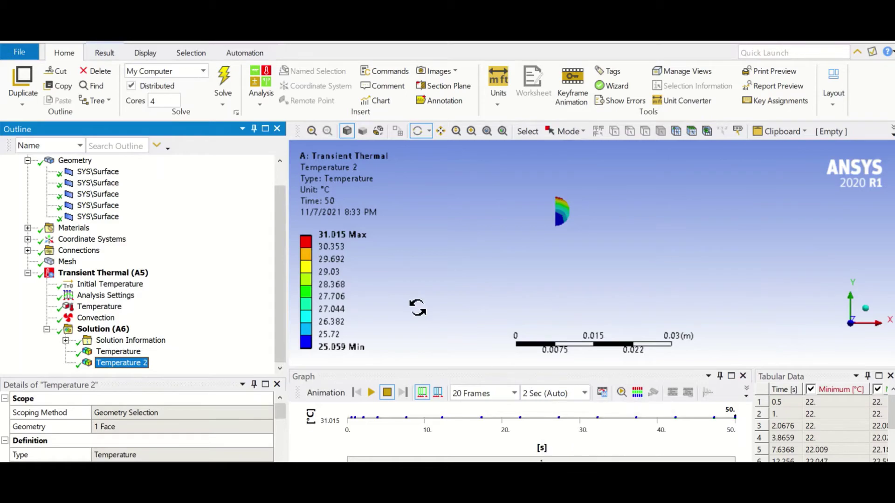
Open the External Data editor from the schematic and load temp1.xls as data source File1
{"action": "mouse_move", "coordinate": [504, 485]}
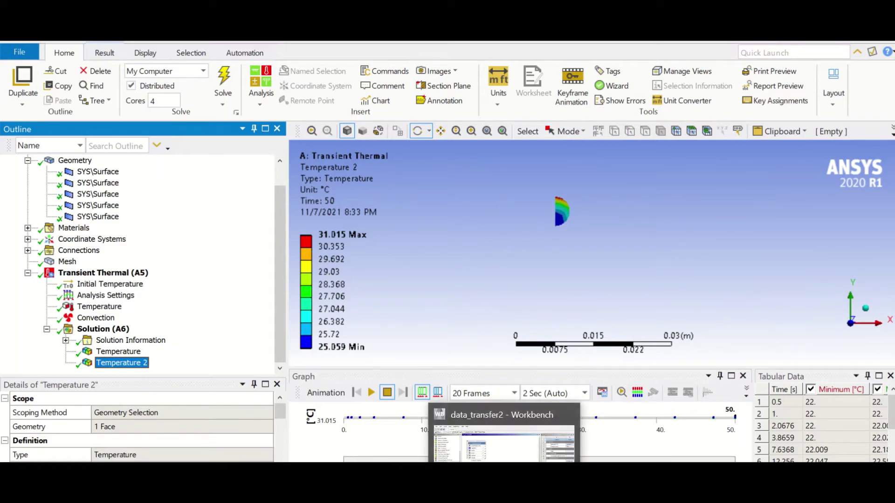
{"action": "left_click", "coordinate": [504, 443]}
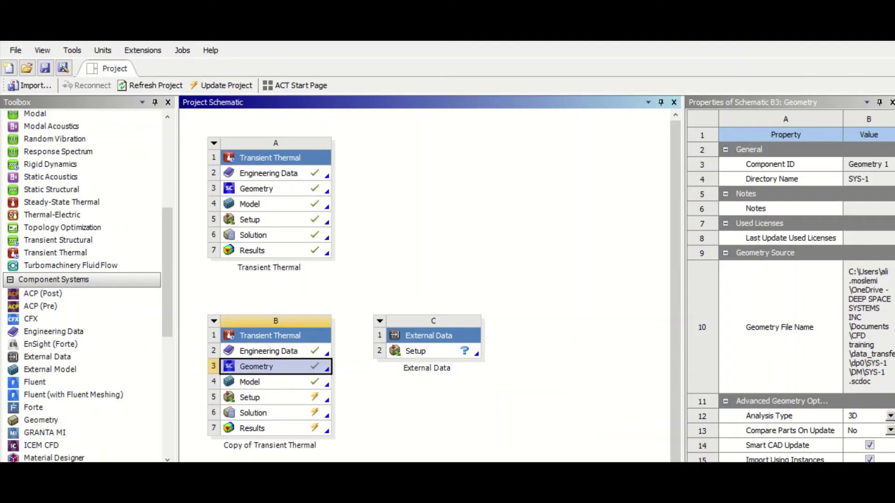
{"action": "double_click", "coordinate": [416, 352]}
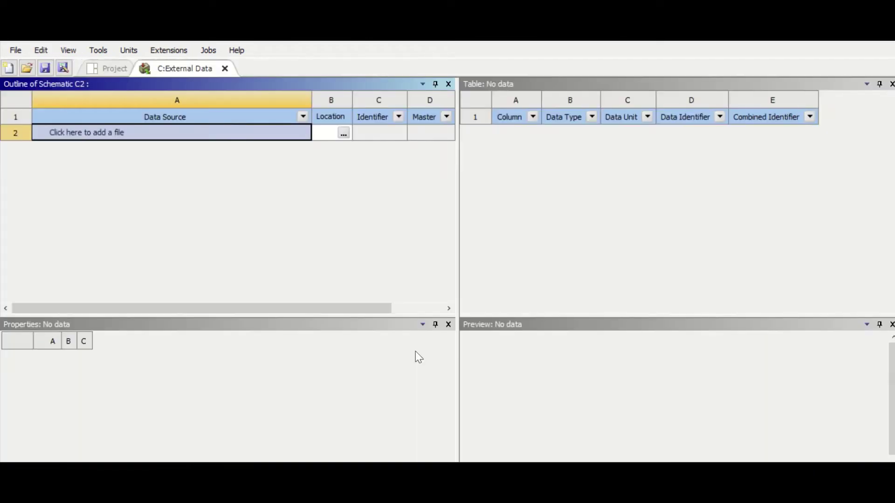
{"action": "left_click", "coordinate": [342, 133]}
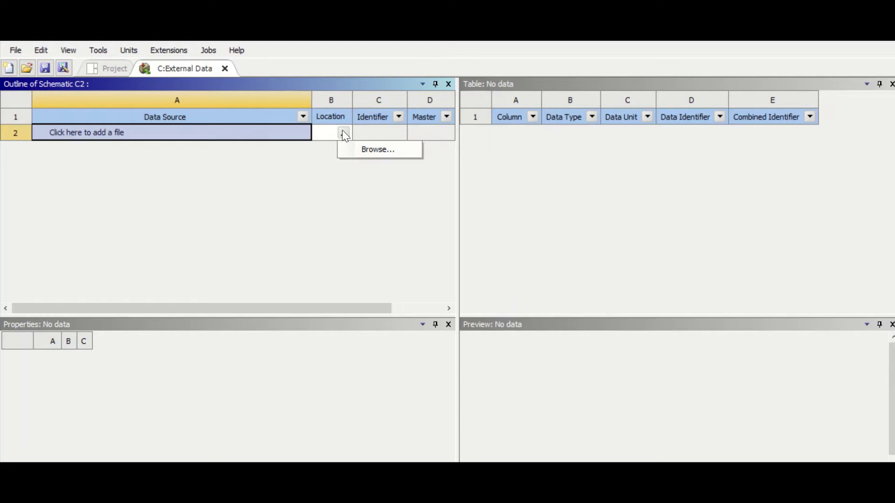
{"action": "left_click", "coordinate": [364, 148]}
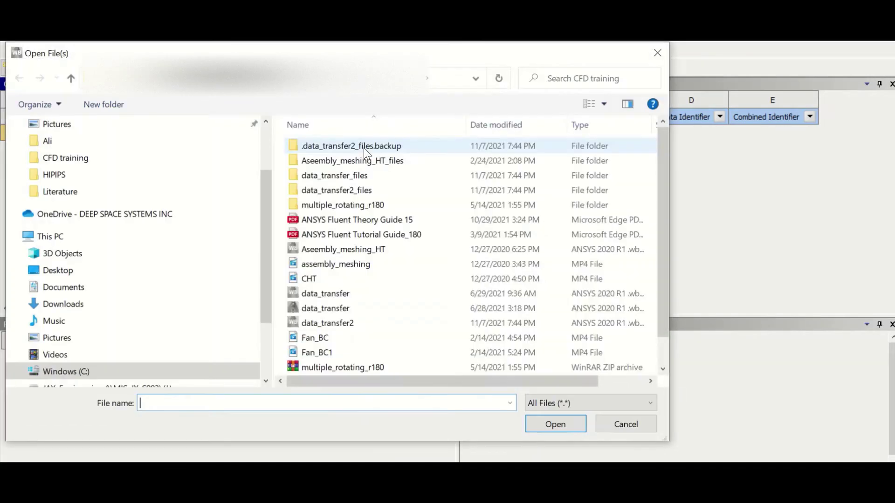
{"action": "scroll", "coordinate": [463, 204], "scroll_direction": "down", "scroll_amount": 1}
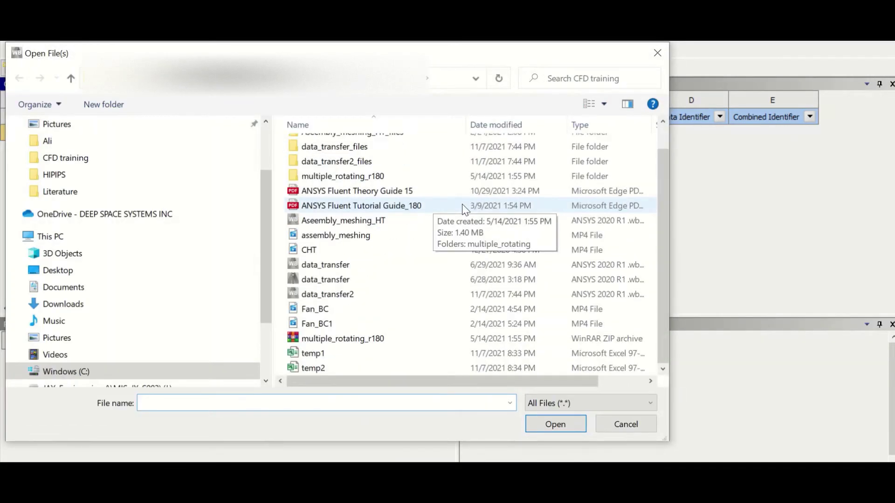
{"action": "left_click", "coordinate": [321, 354]}
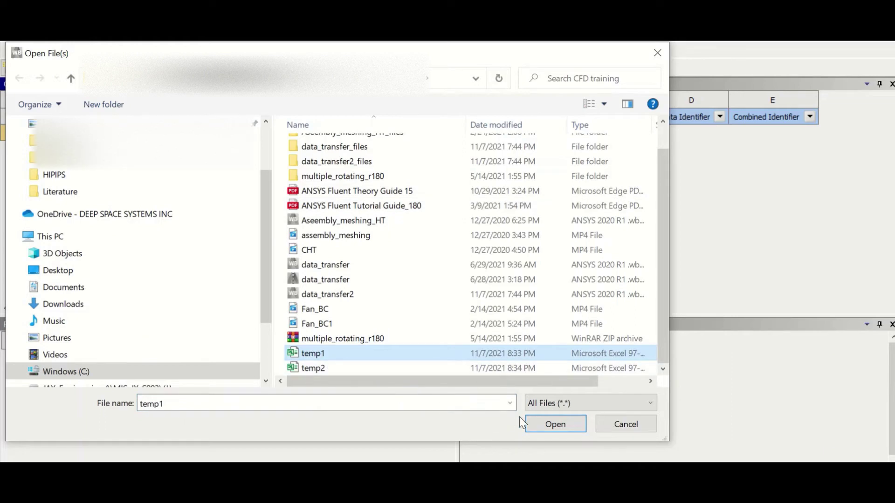
{"action": "left_click", "coordinate": [551, 421]}
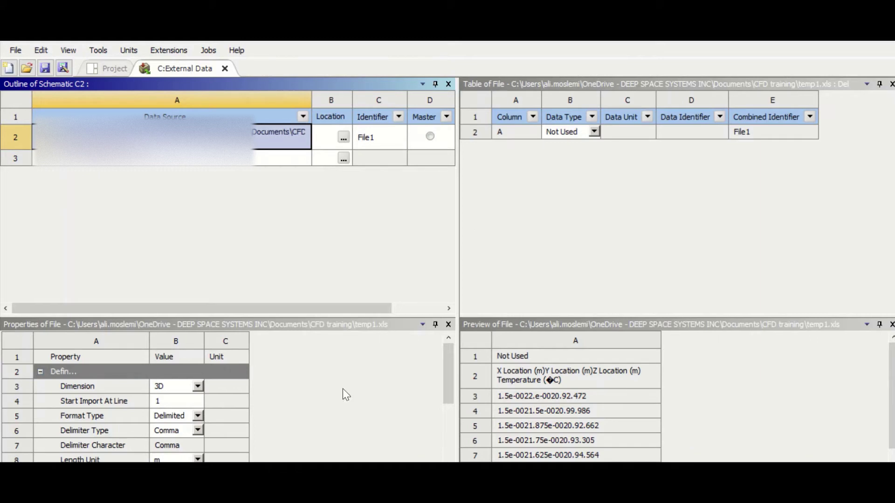
Set File1 to 2D dimension, Tab delimiter, and start importing at line 2
{"action": "left_click", "coordinate": [198, 386]}
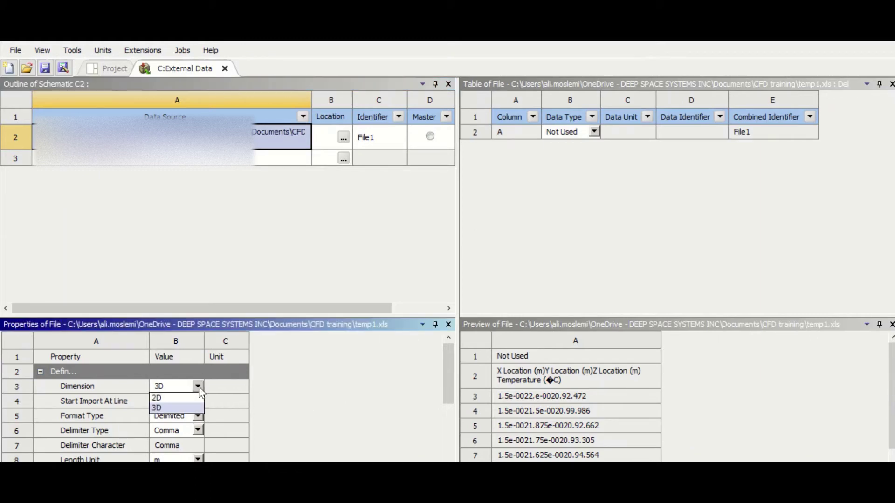
{"action": "left_click", "coordinate": [169, 398]}
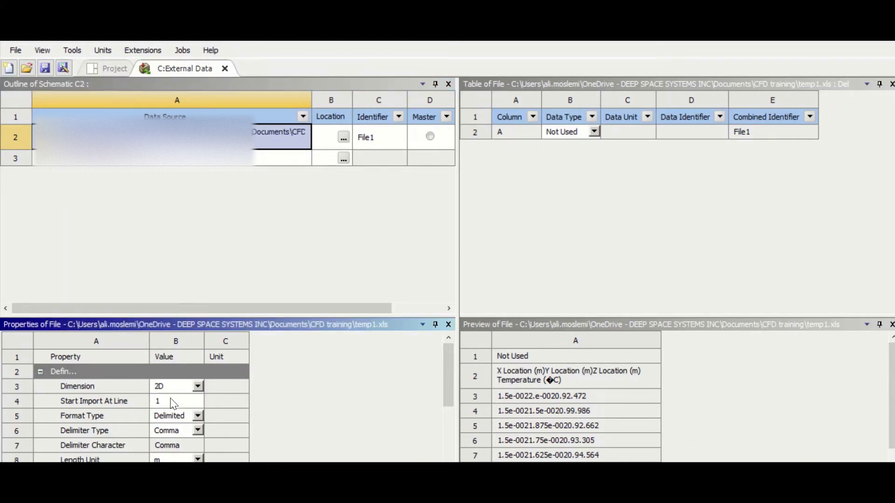
{"action": "left_click", "coordinate": [198, 431]}
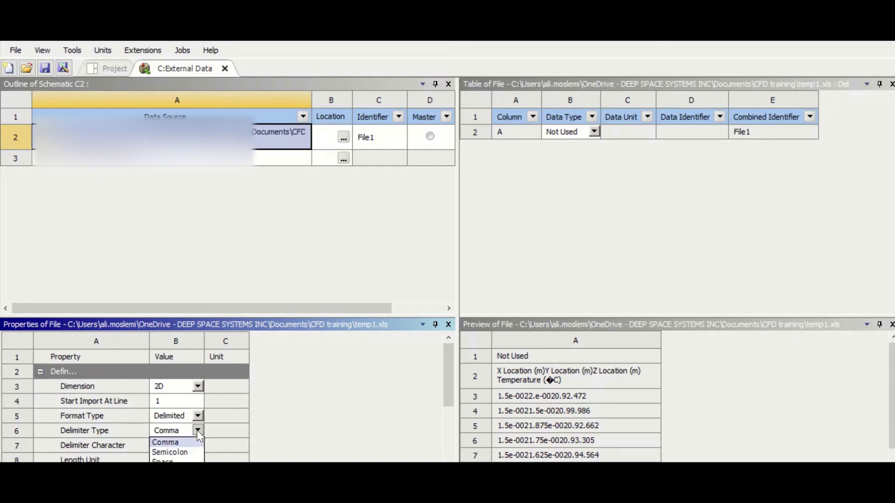
{"action": "left_click", "coordinate": [168, 472]}
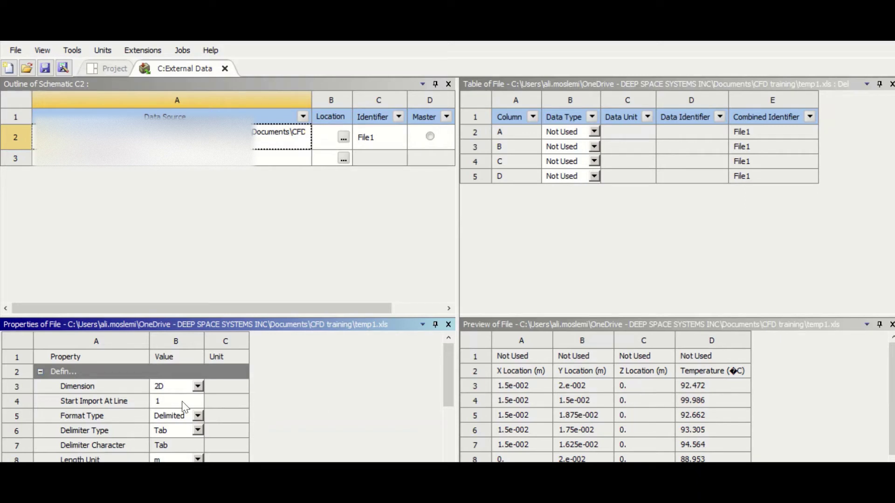
{"action": "left_click", "coordinate": [166, 404]}
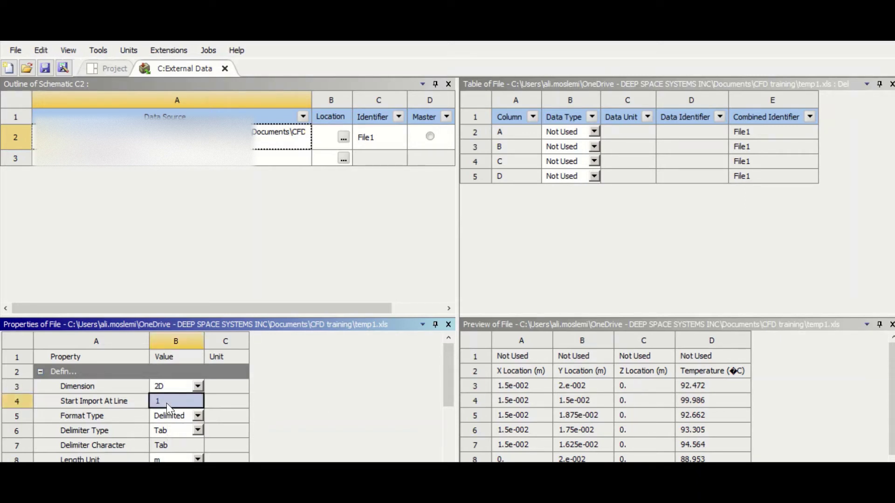
{"action": "type", "text": "2"}
{"action": "key", "text": "Return"}
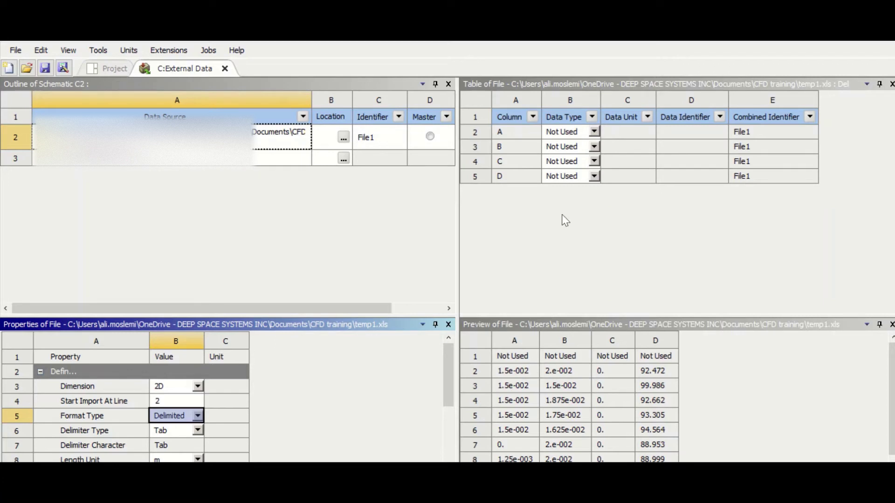
Map temp1 column A to X Coordinate, B to Y Coordinate, and D to Temperature
{"action": "left_click", "coordinate": [595, 132]}
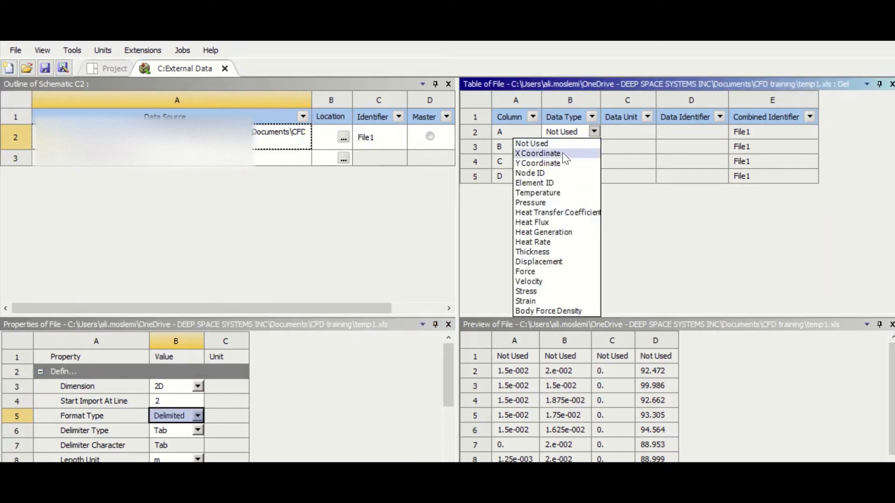
{"action": "left_click", "coordinate": [564, 154]}
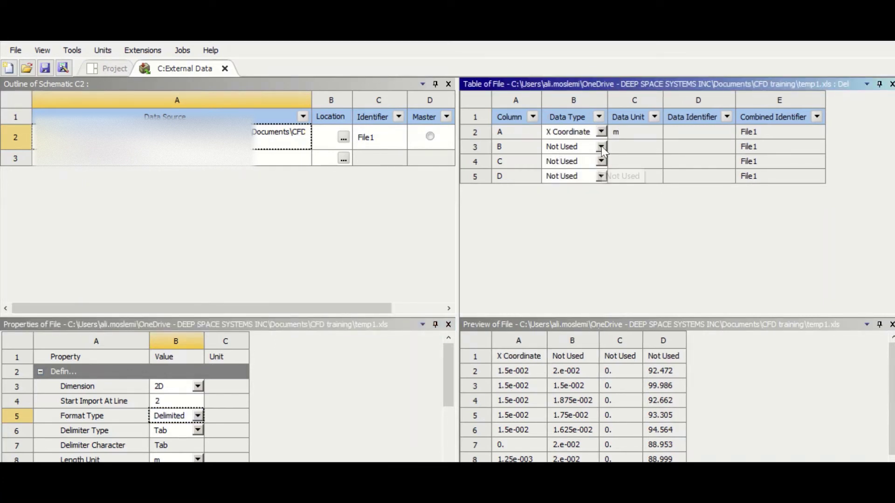
{"action": "left_click", "coordinate": [601, 147]}
{"action": "left_click", "coordinate": [554, 178]}
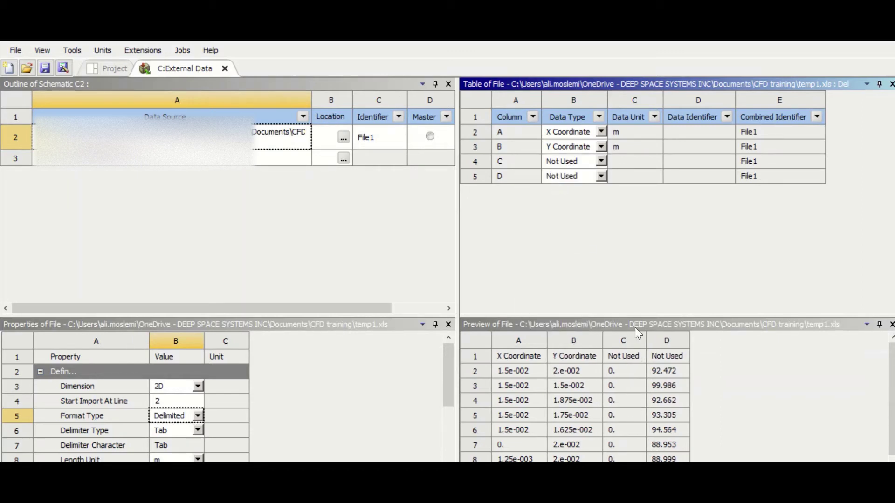
{"action": "left_click", "coordinate": [604, 175]}
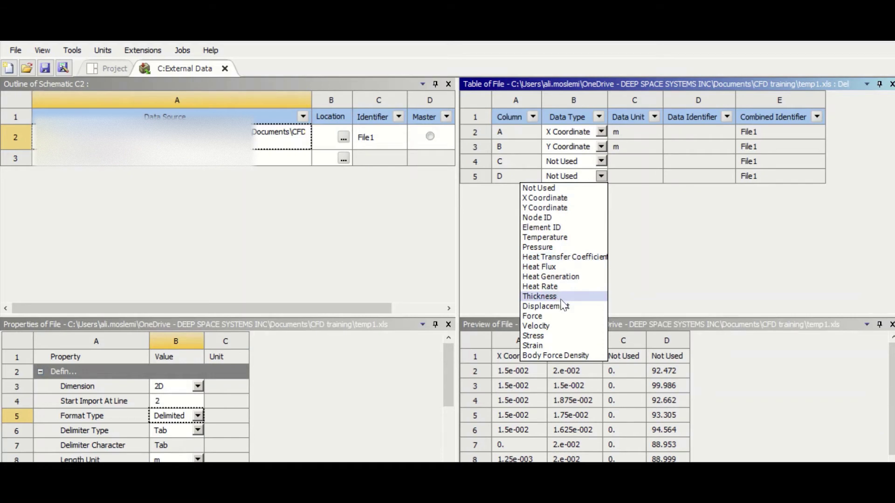
{"action": "left_click", "coordinate": [552, 238]}
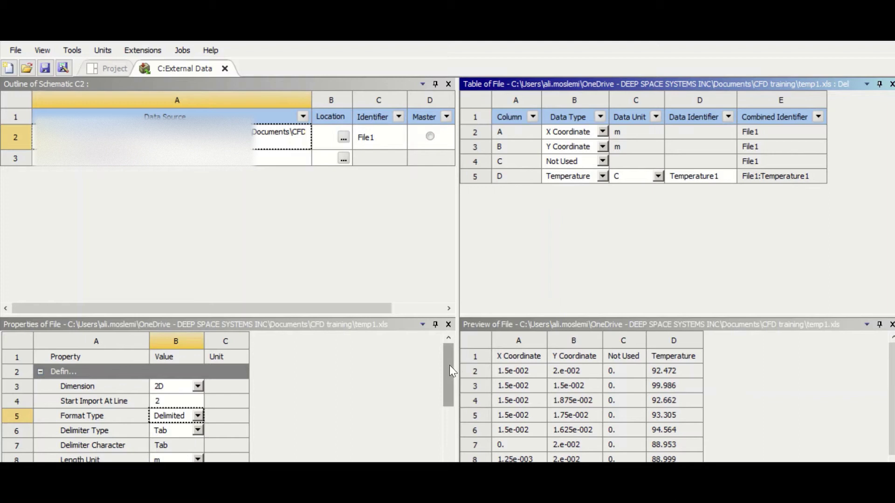
Load temp2.xls as data source File2 and set its delimiter to Tab
{"action": "left_click", "coordinate": [344, 158]}
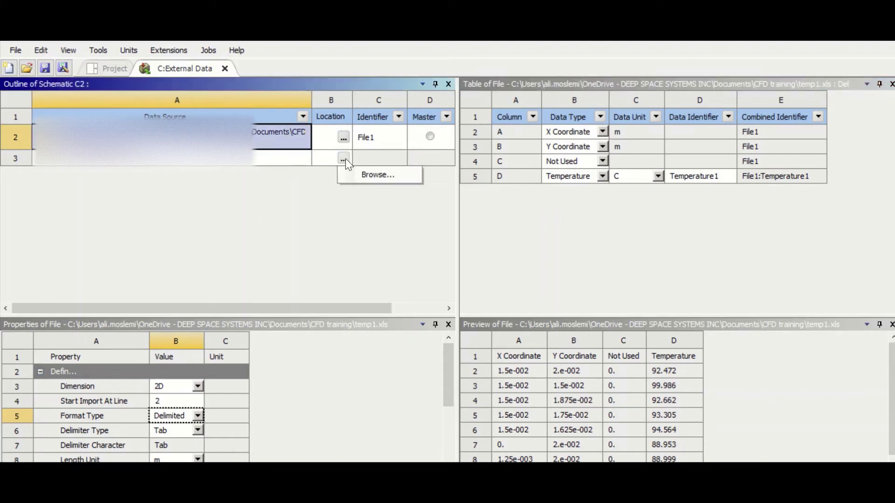
{"action": "left_click", "coordinate": [368, 174]}
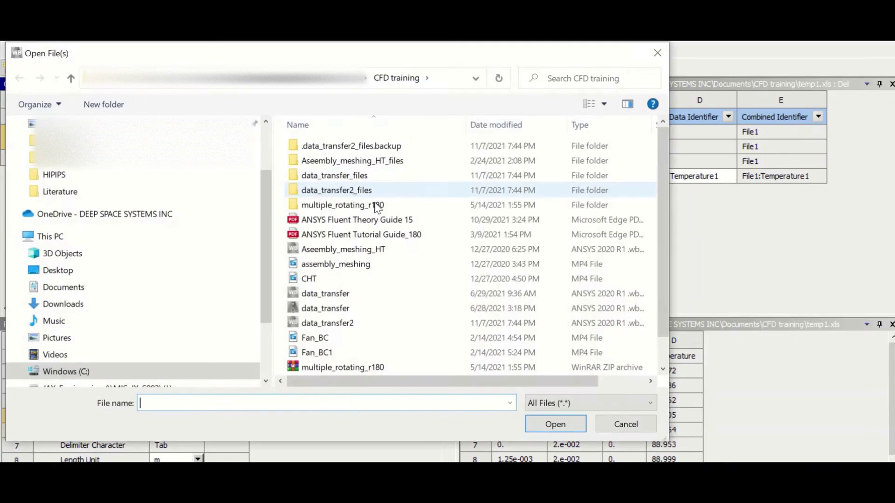
{"action": "scroll", "coordinate": [376, 206], "scroll_direction": "down", "scroll_amount": 3}
{"action": "left_click", "coordinate": [317, 368]}
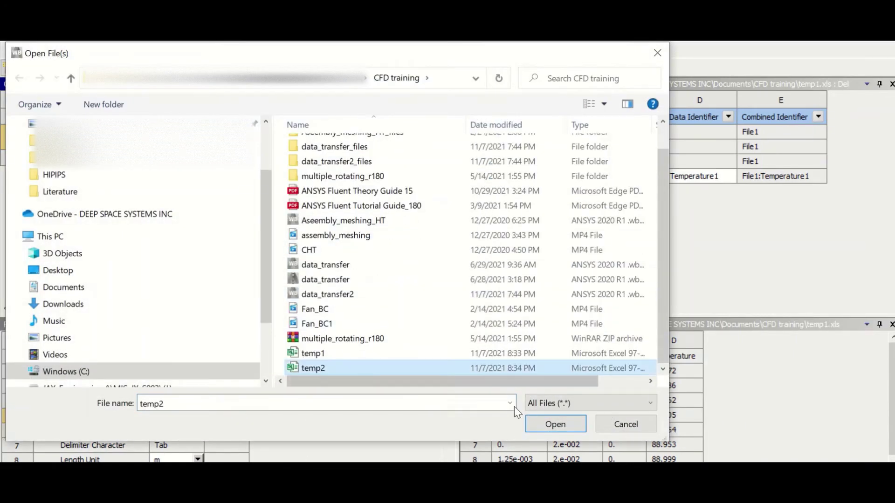
{"action": "left_click", "coordinate": [541, 420]}
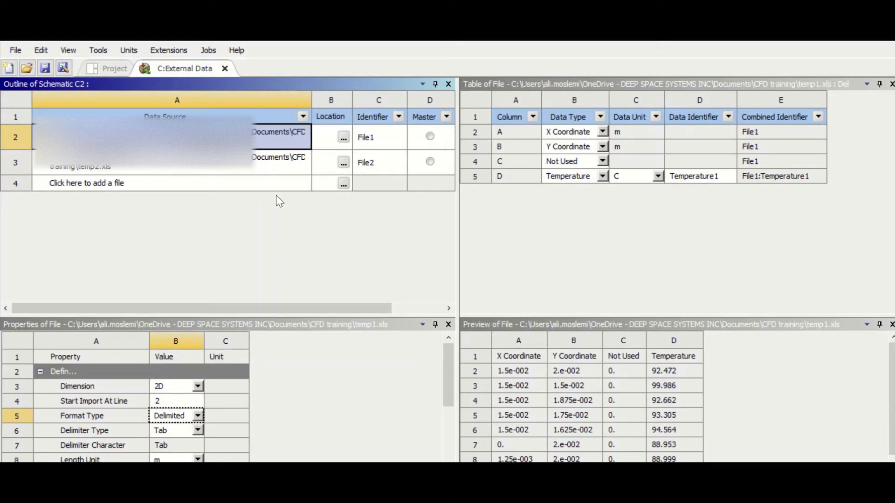
{"action": "left_click", "coordinate": [247, 168]}
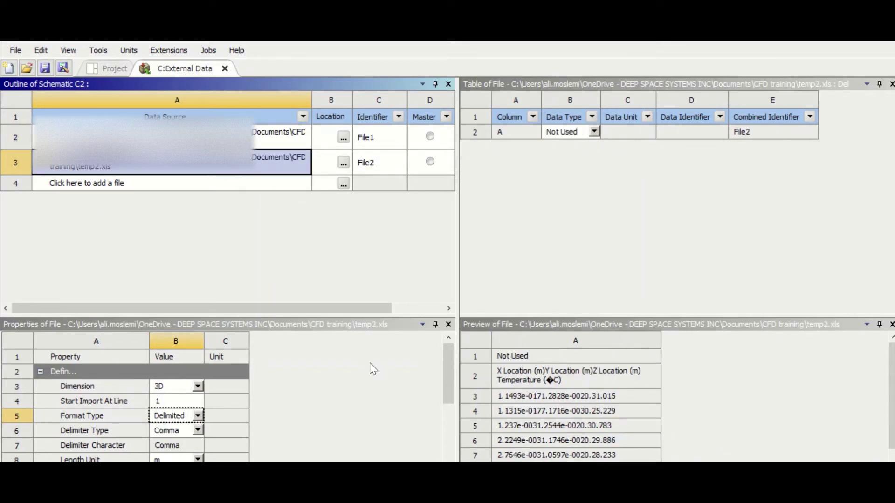
{"action": "left_click", "coordinate": [197, 430]}
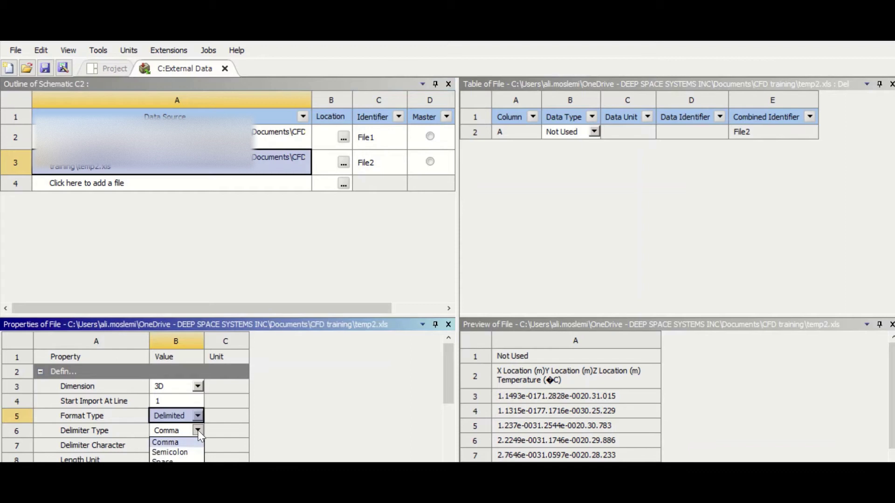
{"action": "left_click", "coordinate": [170, 472]}
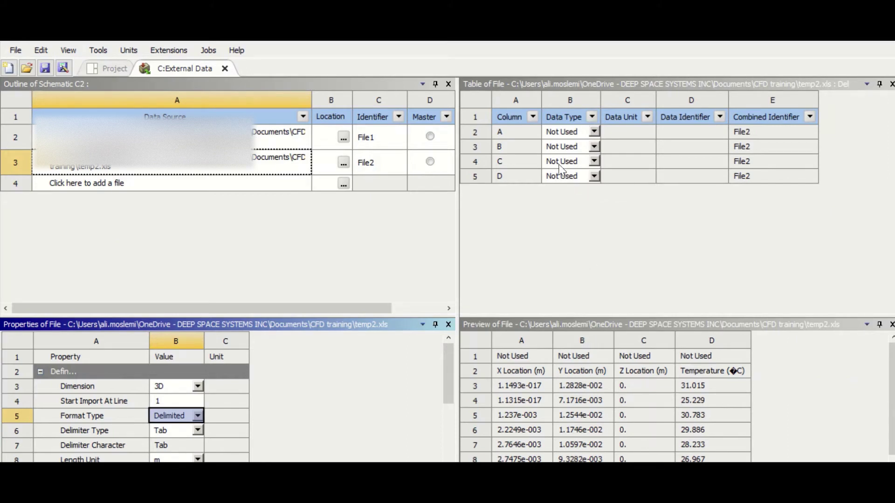
Map temp2 column A to X Coordinate, B to Y Coordinate, and D to Temperature
{"action": "left_click", "coordinate": [594, 132]}
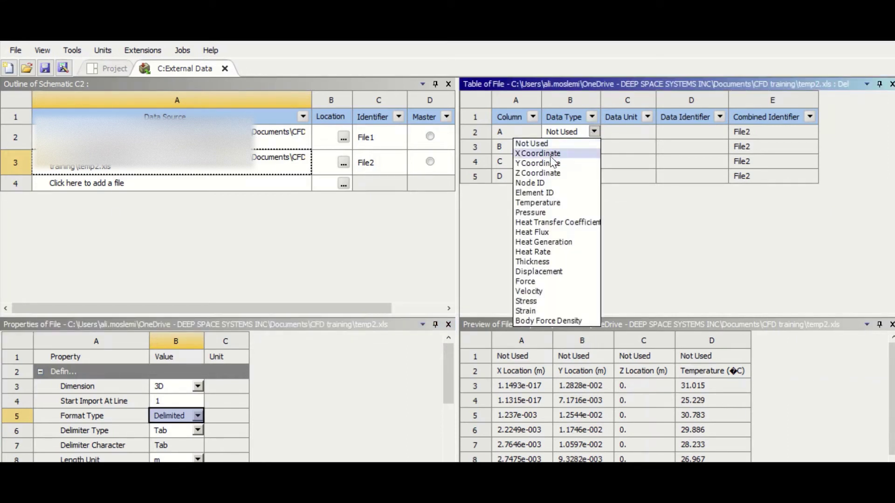
{"action": "left_click", "coordinate": [550, 154]}
{"action": "left_click", "coordinate": [601, 146]}
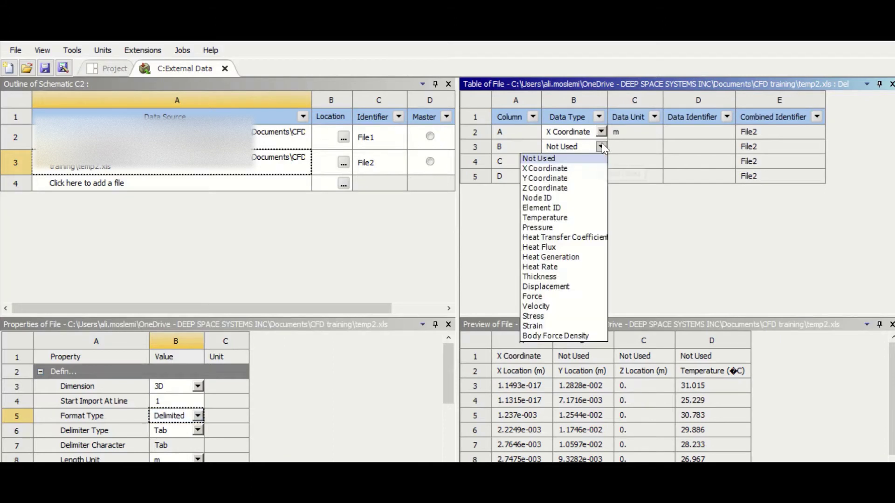
{"action": "left_click", "coordinate": [544, 178]}
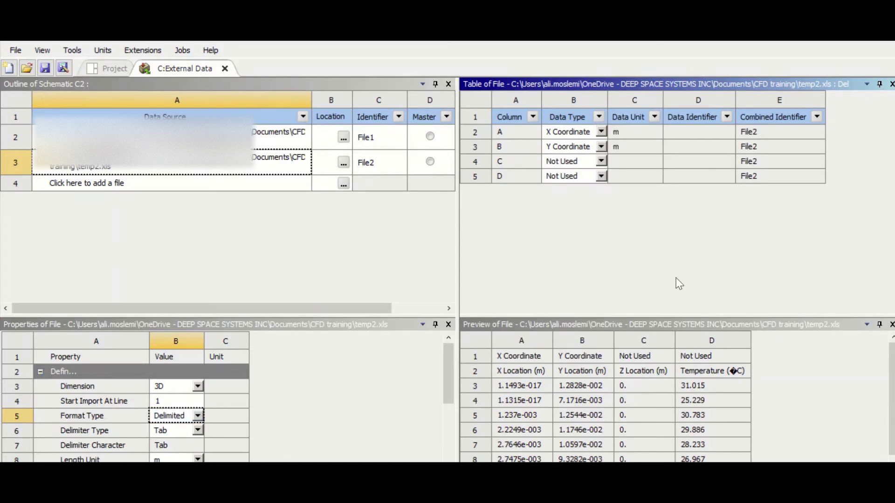
{"action": "left_click", "coordinate": [601, 176]}
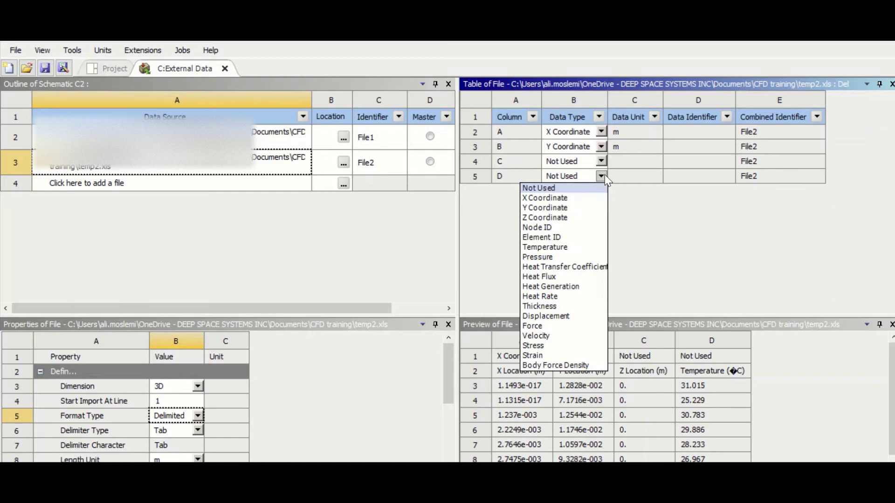
{"action": "left_click", "coordinate": [542, 247]}
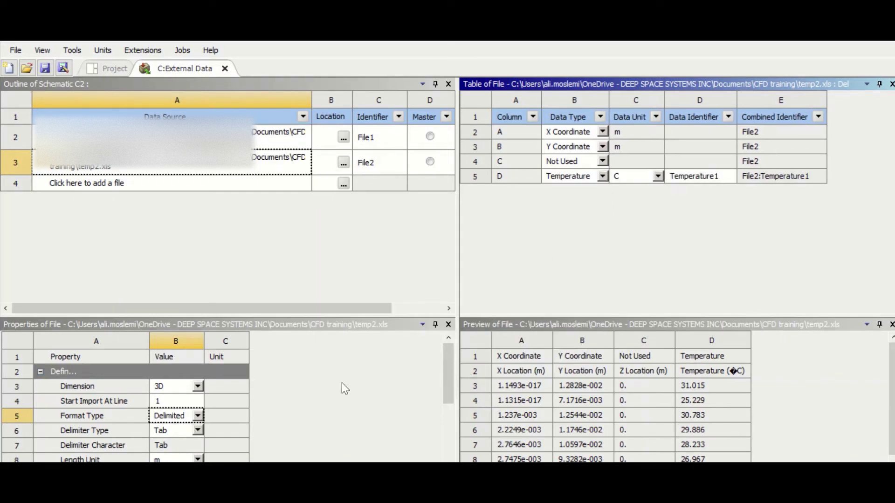
{"action": "left_click_drag", "start_coordinate": [447, 365], "coordinate": [443, 437]}
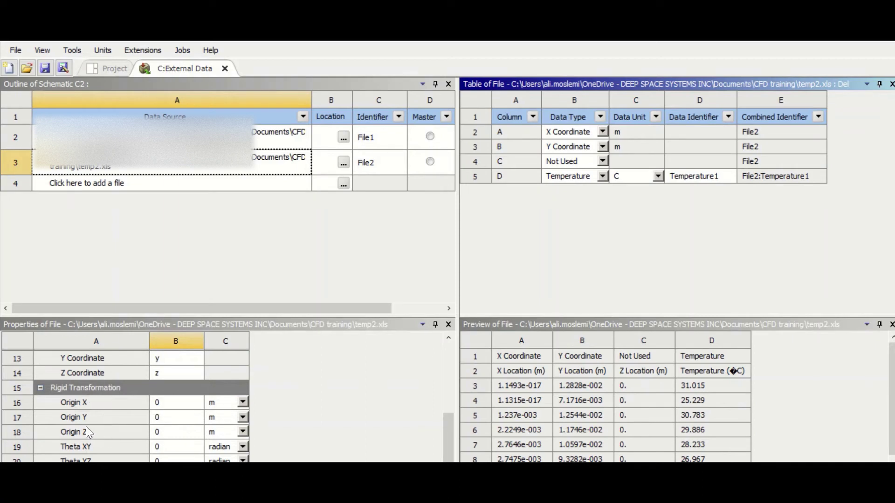
Set File2's rigid transformation Origin Y to -0.012 m and save the project
{"action": "left_click", "coordinate": [160, 419]}
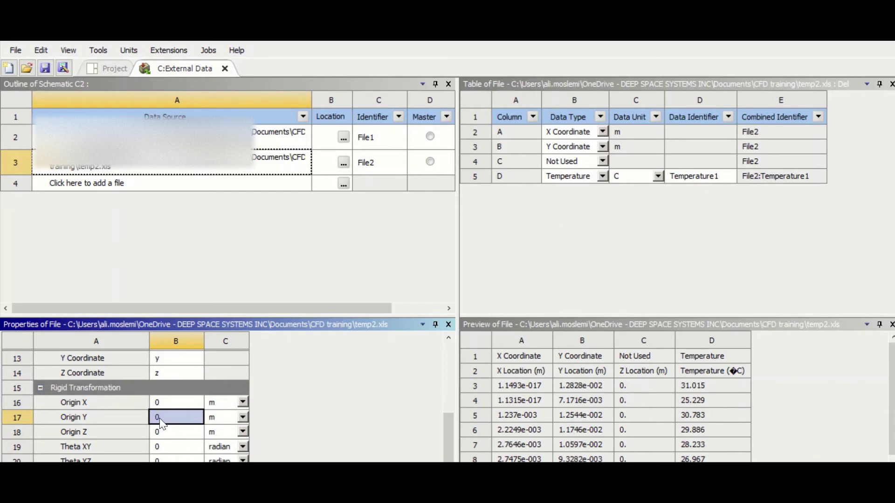
{"action": "left_click", "coordinate": [160, 420]}
{"action": "type", "text": "-0.012"}
{"action": "key", "text": "Return"}
{"action": "left_click", "coordinate": [44, 70]}
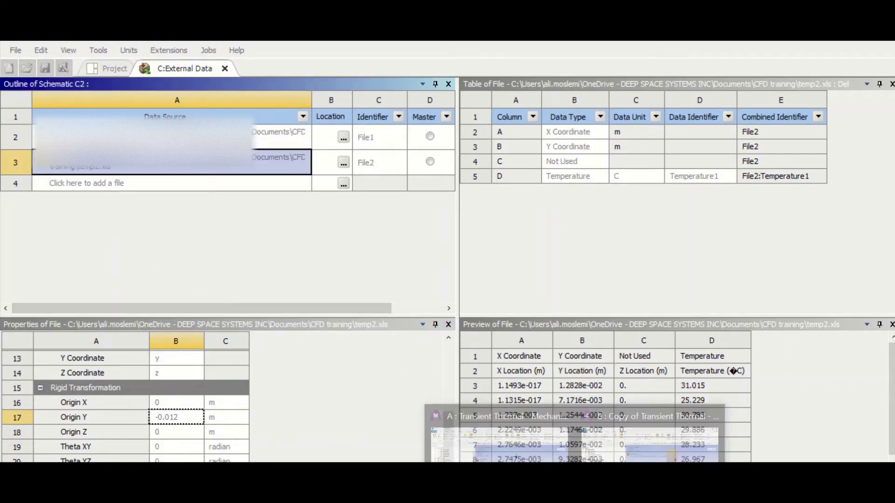
Briefly view the original Mechanical model, then return to the Workbench Project Schematic
{"action": "left_click", "coordinate": [575, 494]}
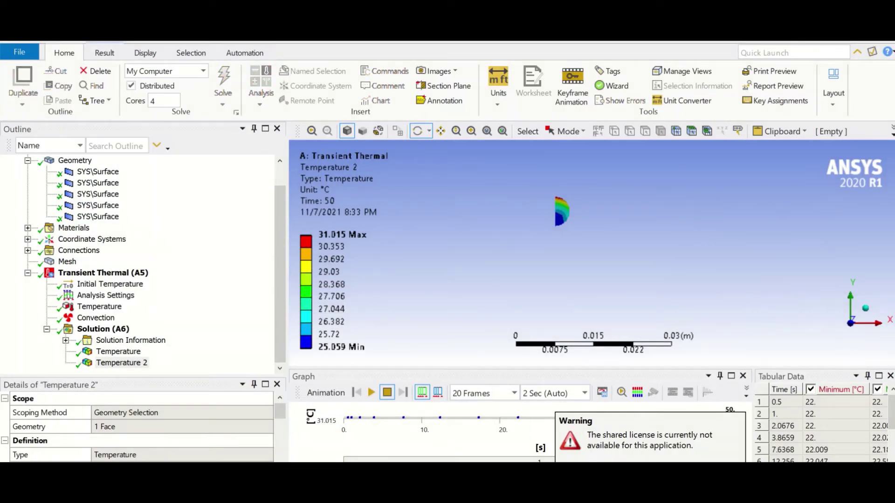
{"action": "left_click", "coordinate": [575, 494]}
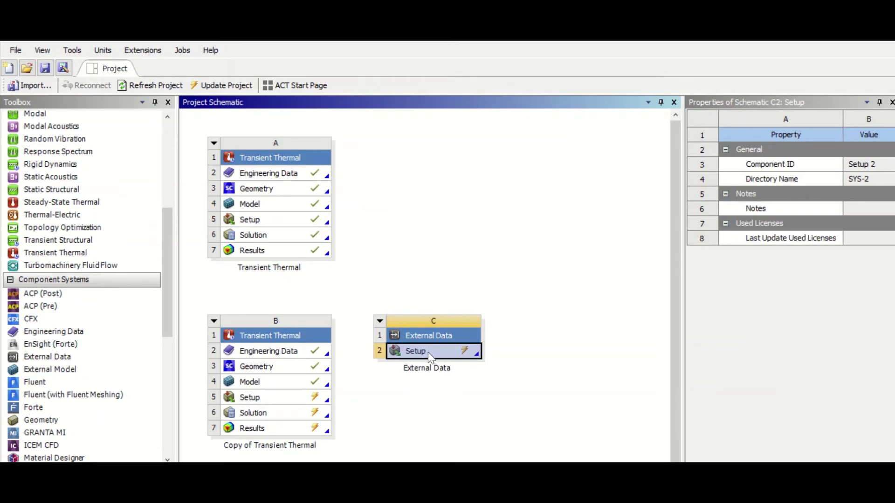
Link External Data into the Copy of Transient Thermal setup and update External Data
{"action": "left_click_drag", "start_coordinate": [427, 354], "coordinate": [276, 395]}
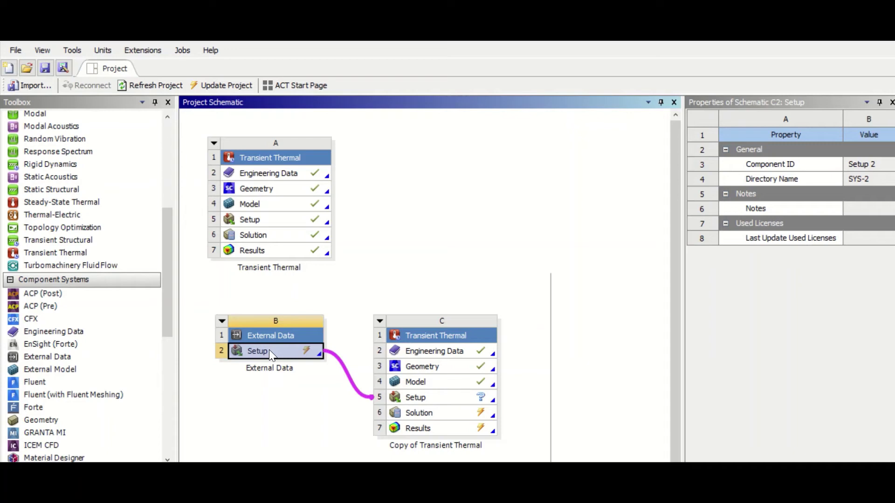
{"action": "right_click", "coordinate": [271, 354]}
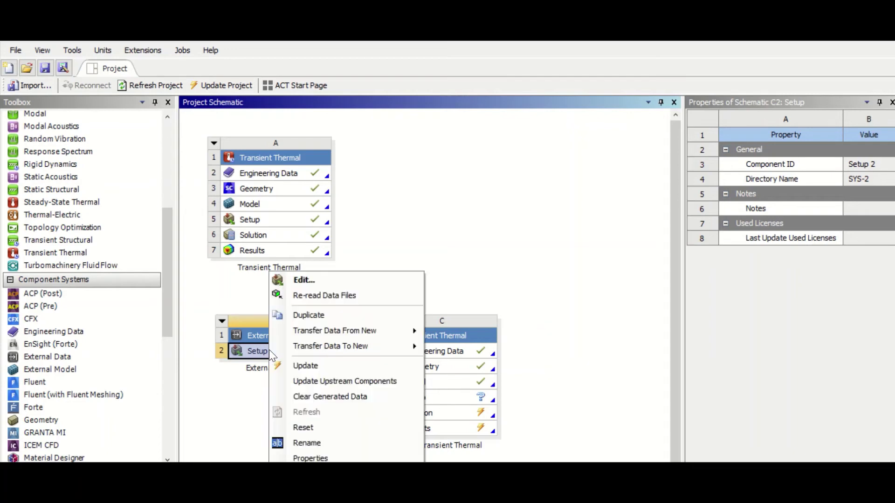
{"action": "left_click", "coordinate": [294, 367]}
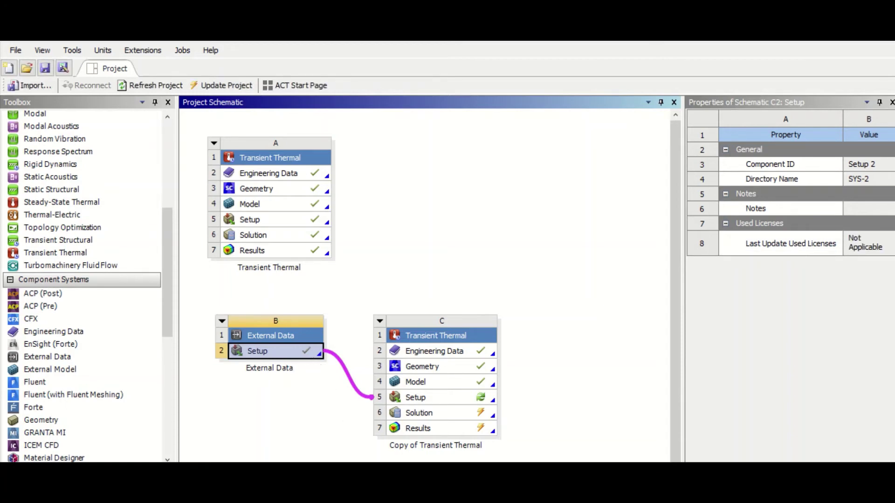
Switch to the Mechanical window for the copied analysis (model C4)
{"action": "left_click", "coordinate": [541, 482]}
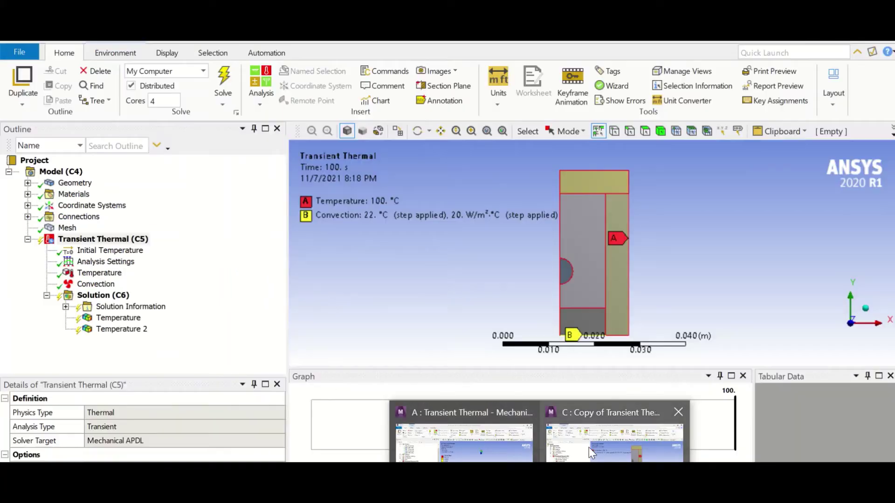
{"action": "left_click", "coordinate": [589, 448]}
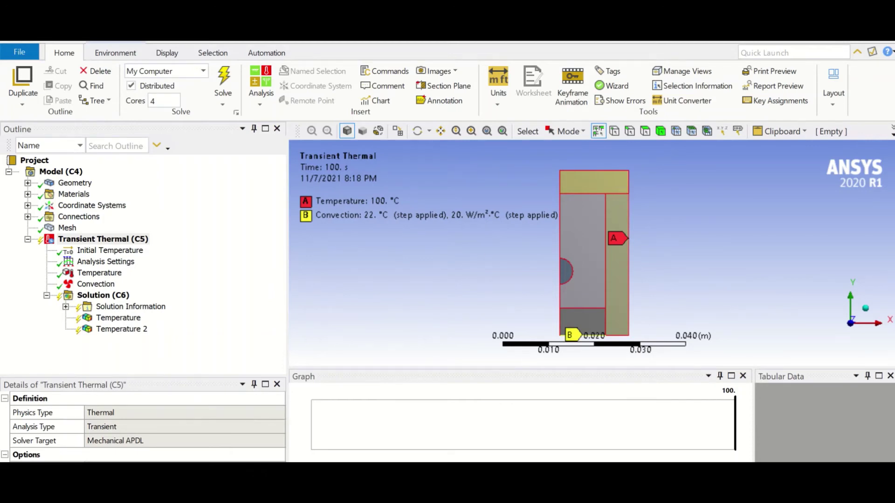
{"action": "mouse_move", "coordinate": [539, 485]}
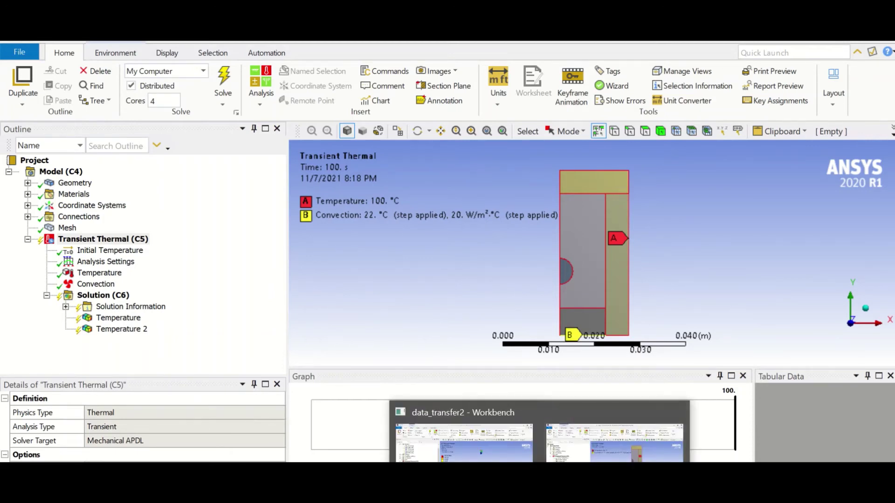
Refresh the copied analysis's C5 Setup in the Workbench project schematic
{"action": "left_click", "coordinate": [503, 485]}
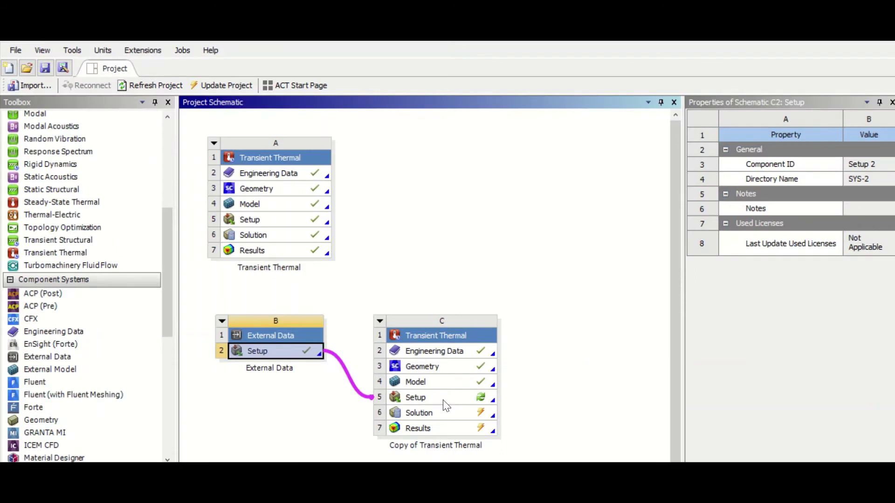
{"action": "left_click", "coordinate": [426, 398]}
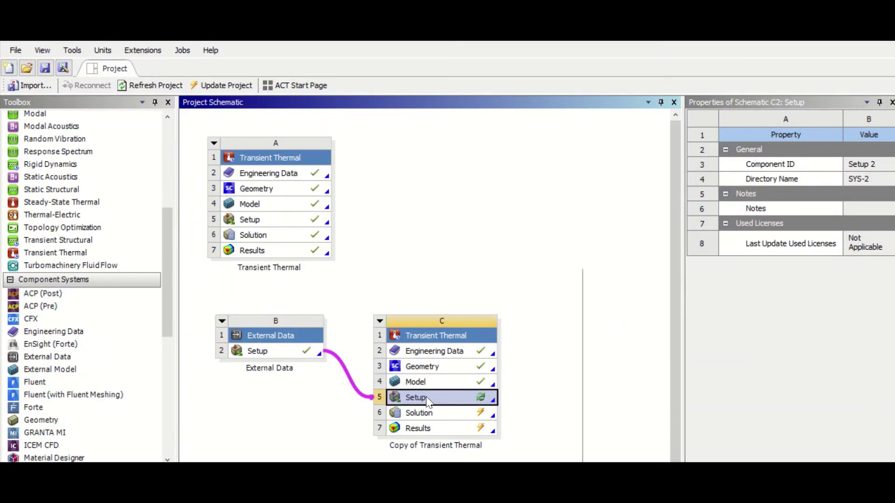
{"action": "right_click", "coordinate": [426, 397]}
{"action": "left_click", "coordinate": [446, 414]}
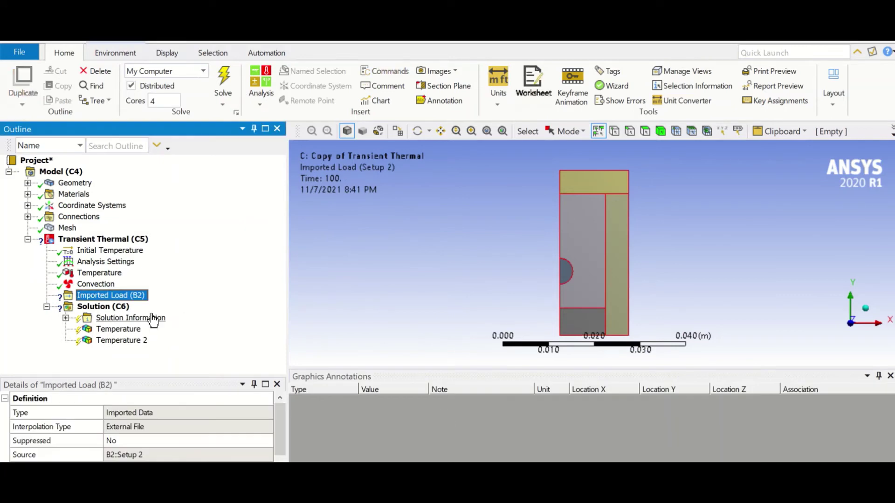
Insert an Imported Temperature under Imported Load (B2)
{"action": "right_click", "coordinate": [112, 297]}
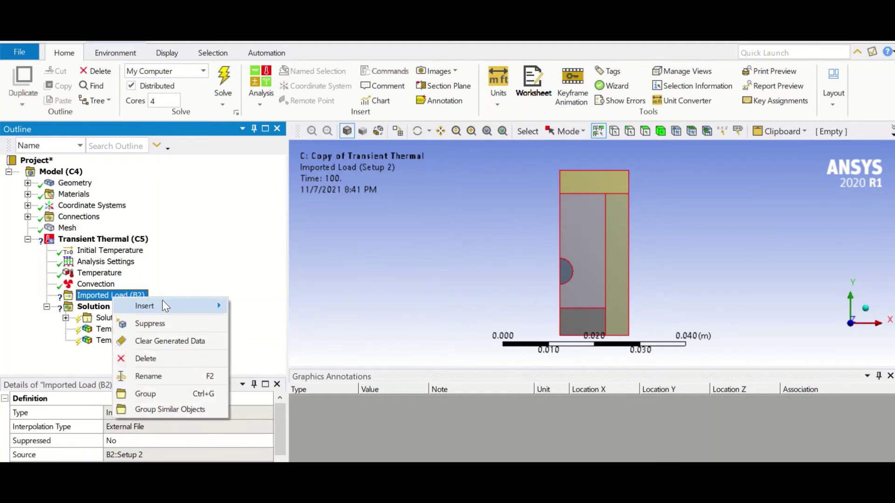
{"action": "mouse_move", "coordinate": [163, 303]}
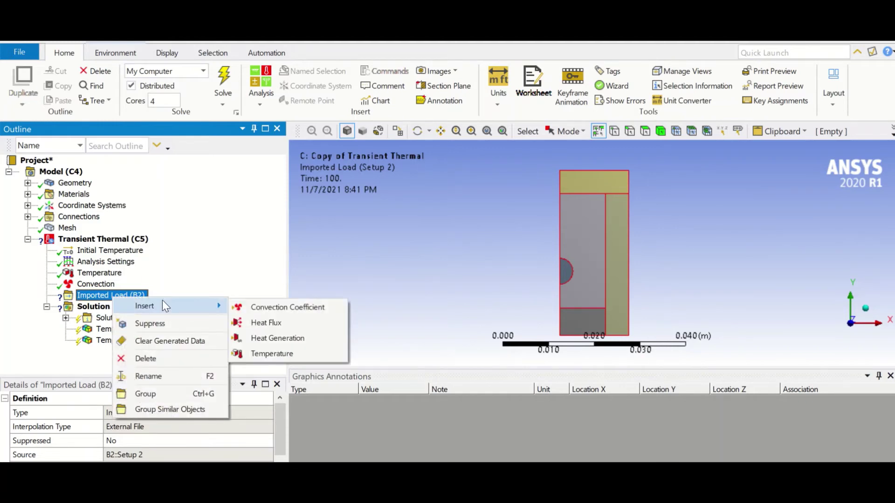
{"action": "left_click", "coordinate": [254, 354]}
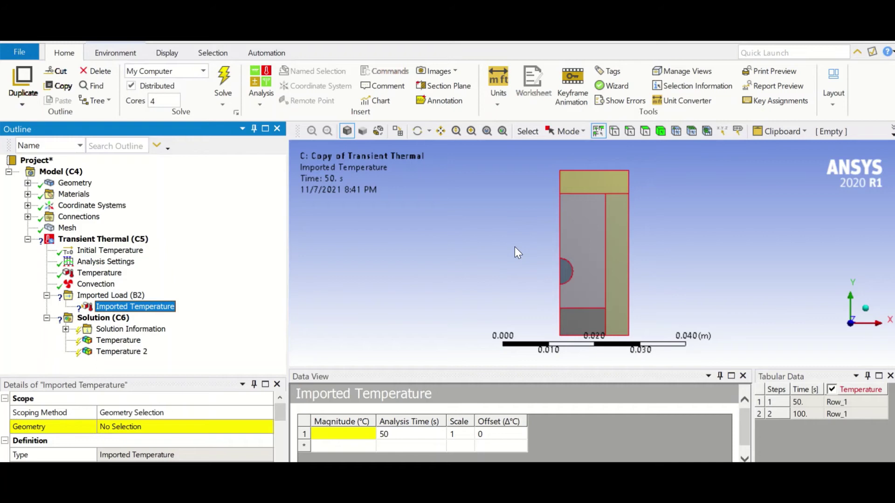
Select the semicircle as a whole body to hide it
{"action": "left_click", "coordinate": [568, 274]}
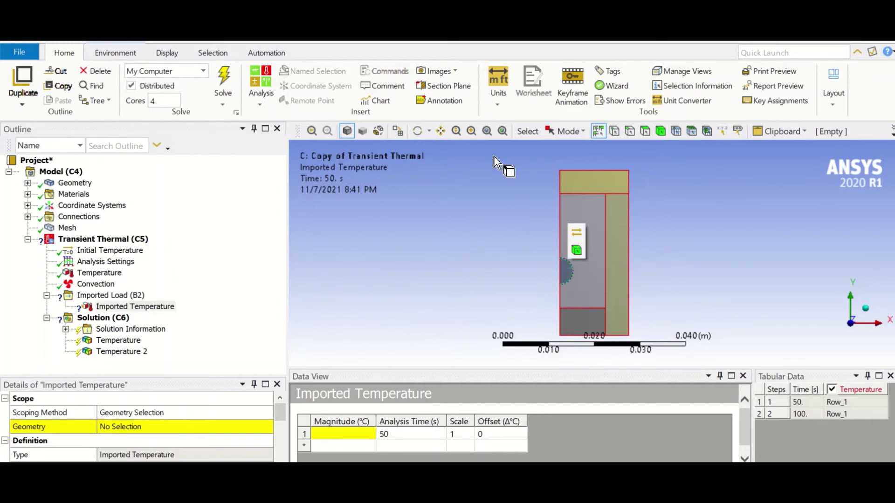
{"action": "left_click", "coordinate": [644, 132]}
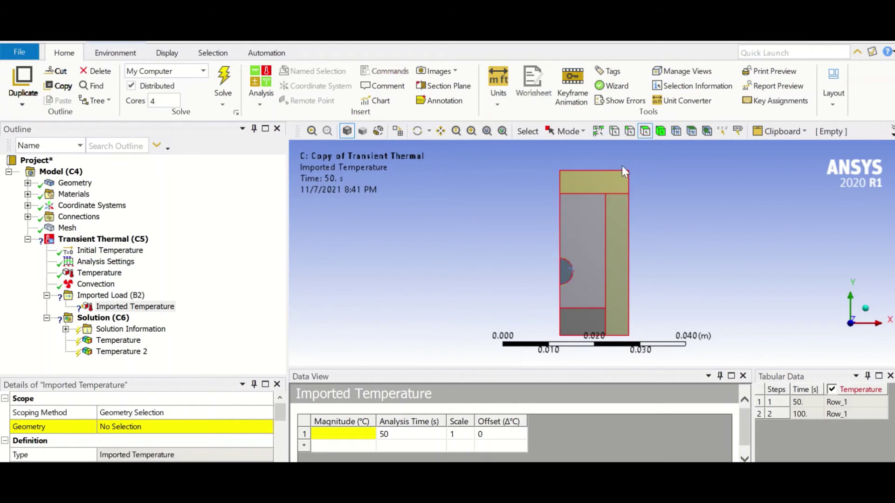
{"action": "right_click", "coordinate": [568, 268]}
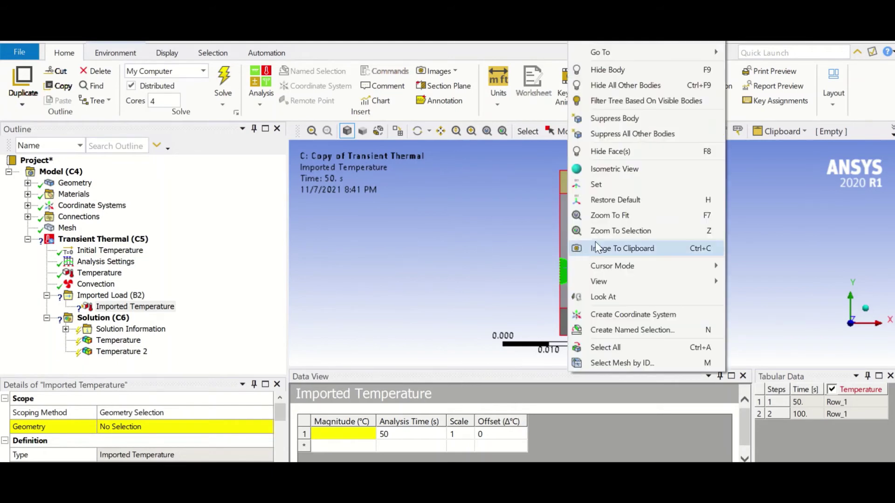
Hide the semicircle body, then box-select and apply the four remaining faces as geometry
{"action": "left_click", "coordinate": [603, 70]}
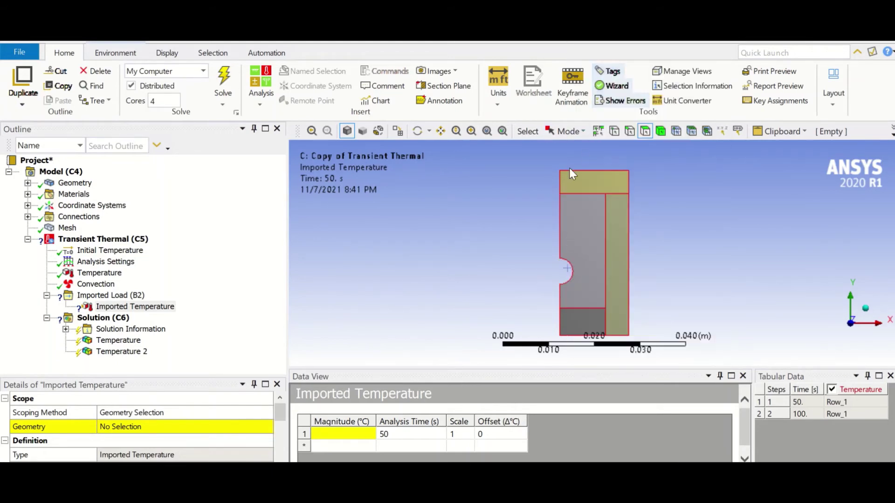
{"action": "left_click", "coordinate": [568, 132]}
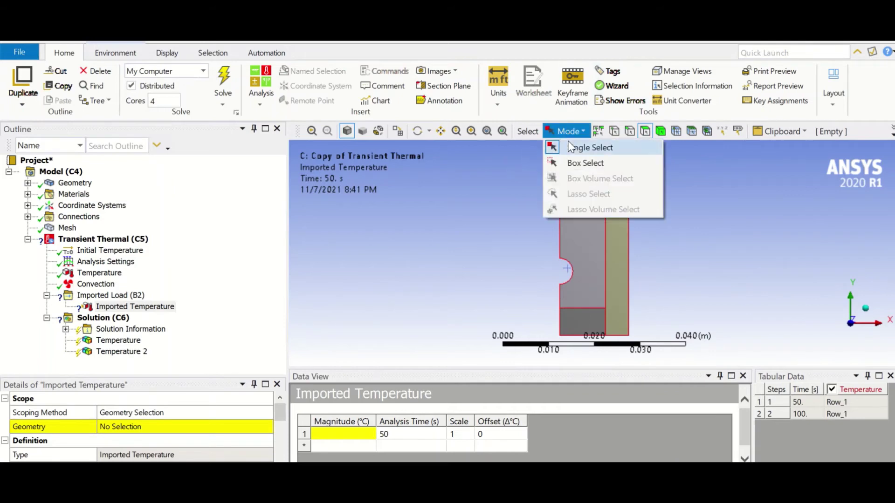
{"action": "left_click", "coordinate": [566, 160]}
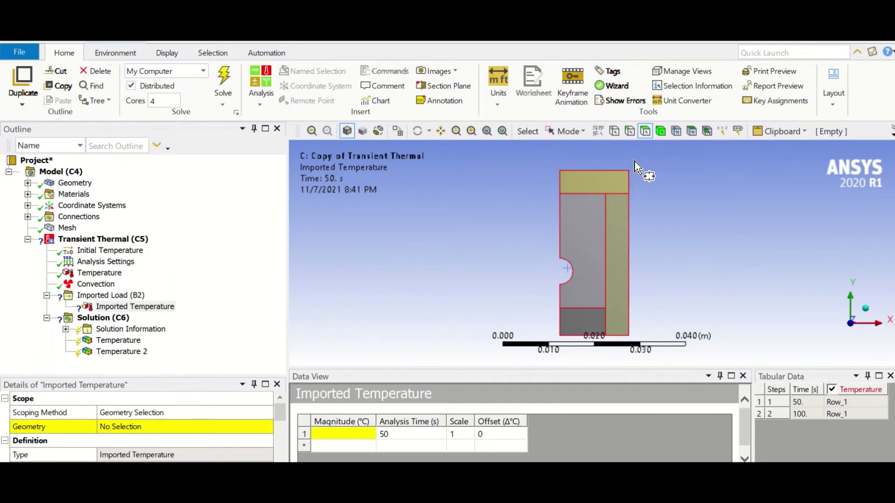
{"action": "left_click_drag", "start_coordinate": [655, 164], "coordinate": [488, 368]}
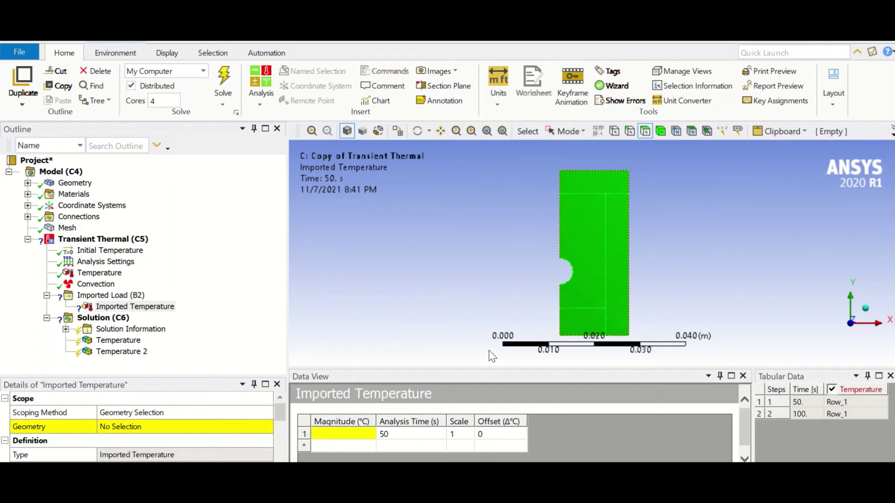
{"action": "left_click", "coordinate": [108, 429]}
{"action": "left_click", "coordinate": [108, 429]}
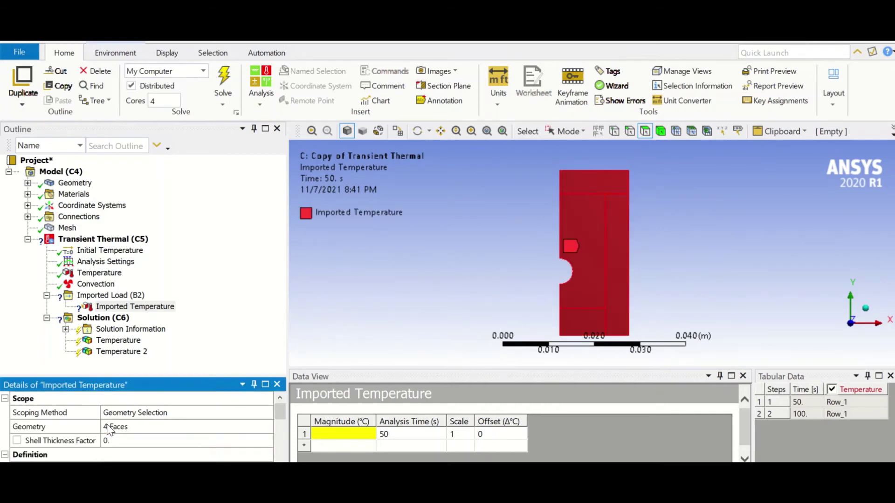
Set the Magnitude to File1:Temperature1 and review the two-step Analysis Settings
{"action": "left_click", "coordinate": [365, 435]}
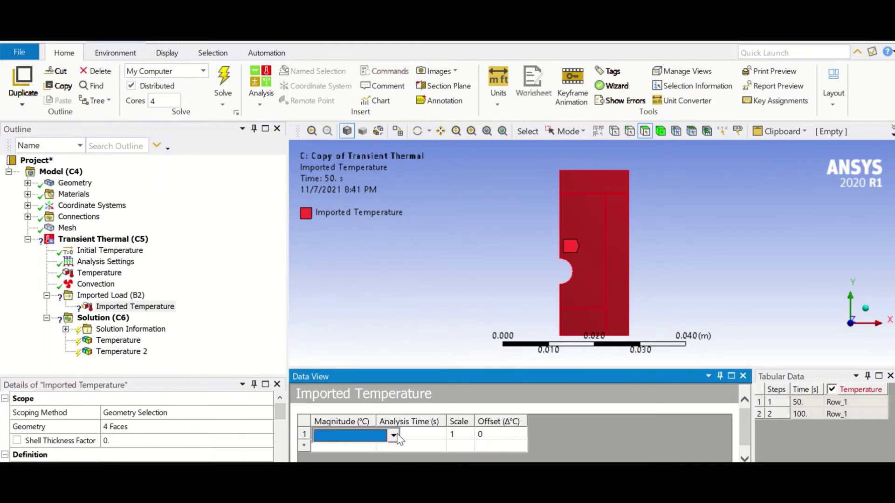
{"action": "left_click", "coordinate": [394, 436]}
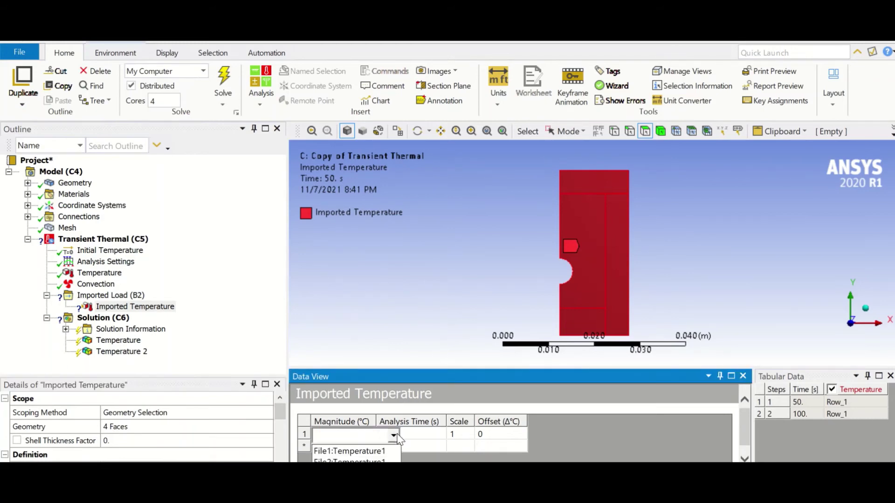
{"action": "left_click", "coordinate": [365, 451]}
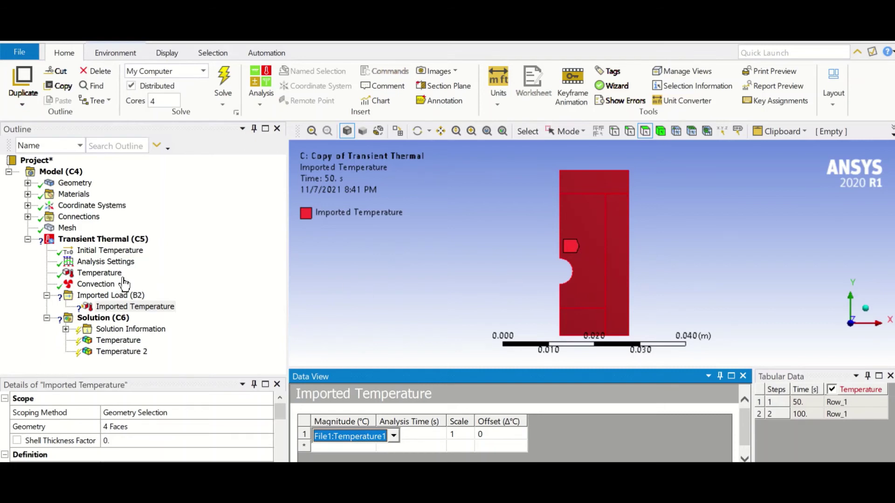
{"action": "left_click", "coordinate": [101, 263]}
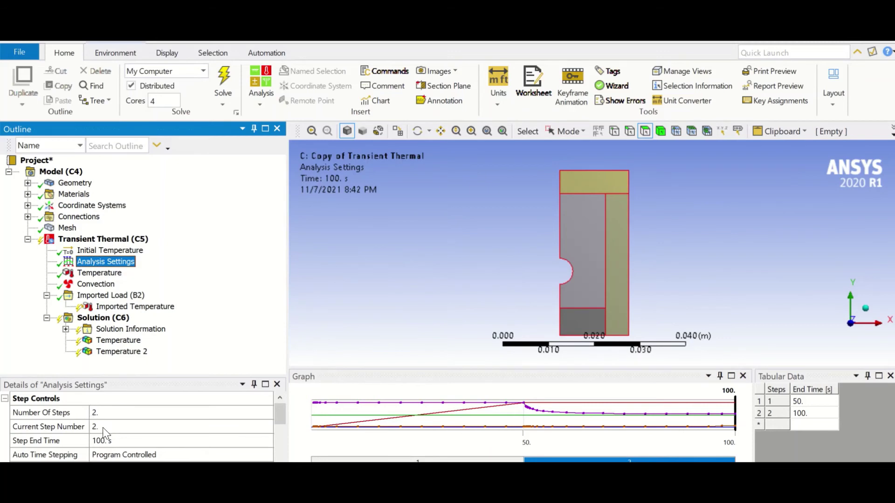
With current step 1, deactivate the Imported Temperature at step 2 (50.001–100 s)
{"action": "left_click", "coordinate": [103, 427]}
{"action": "type", "text": "1"}
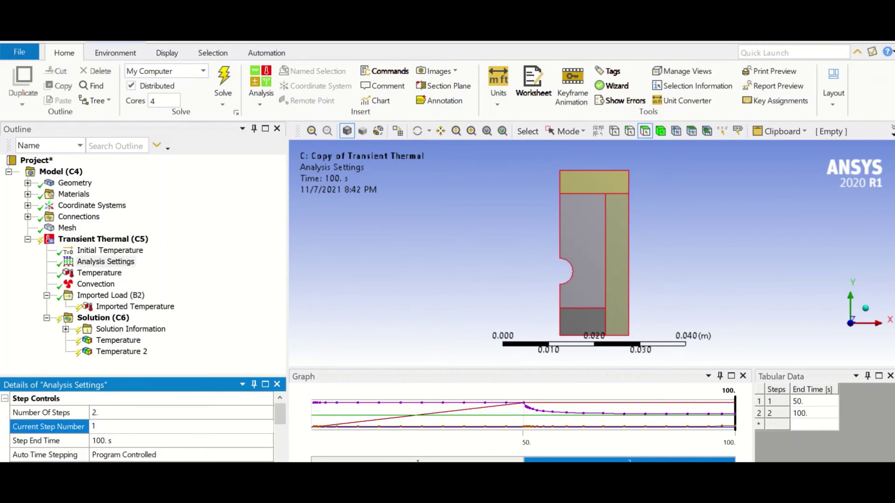
{"action": "key", "text": "Return"}
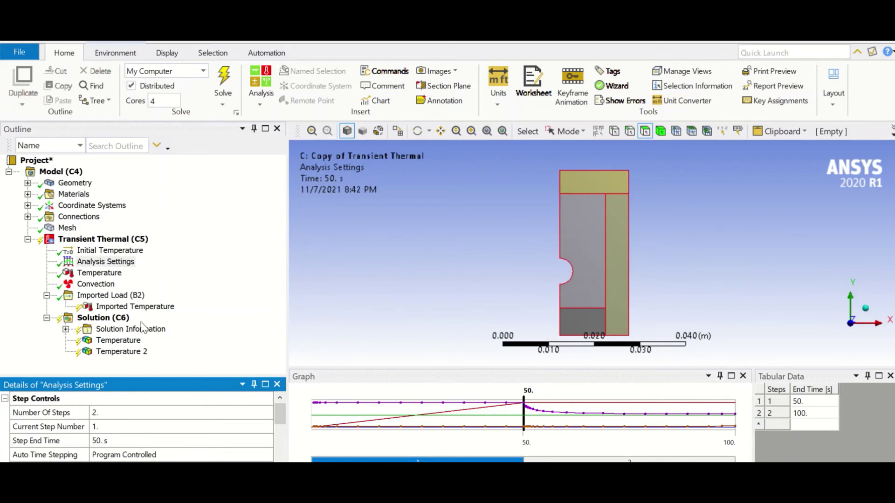
{"action": "left_click", "coordinate": [132, 307]}
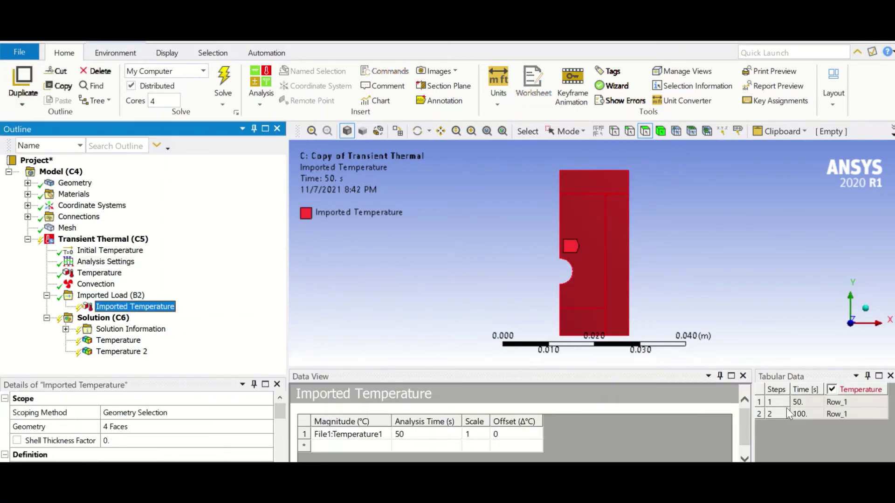
{"action": "left_click", "coordinate": [843, 414]}
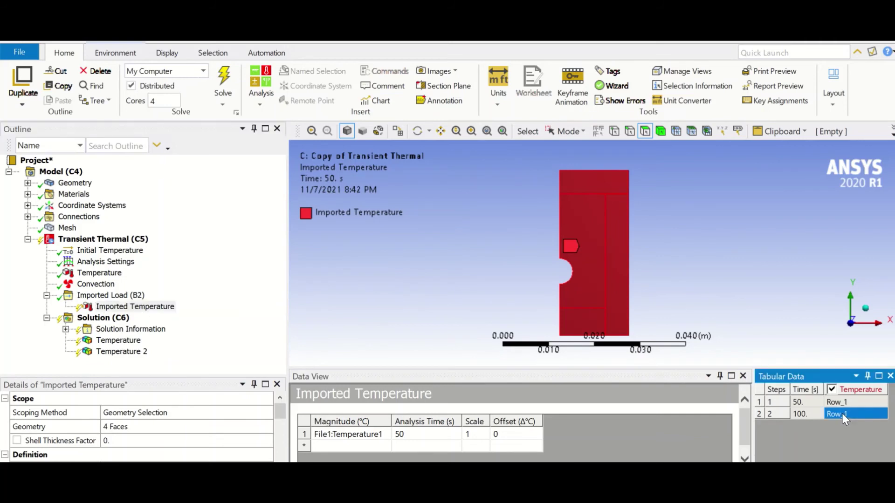
{"action": "right_click", "coordinate": [843, 416]}
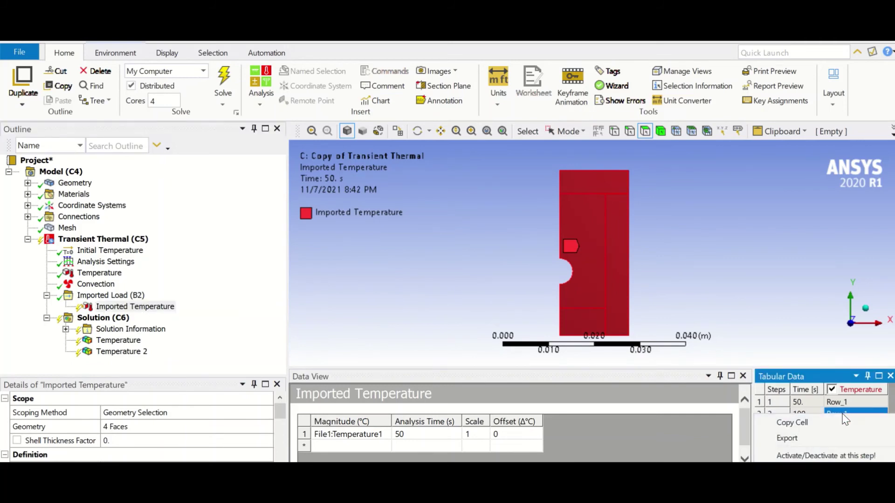
{"action": "left_click", "coordinate": [834, 456]}
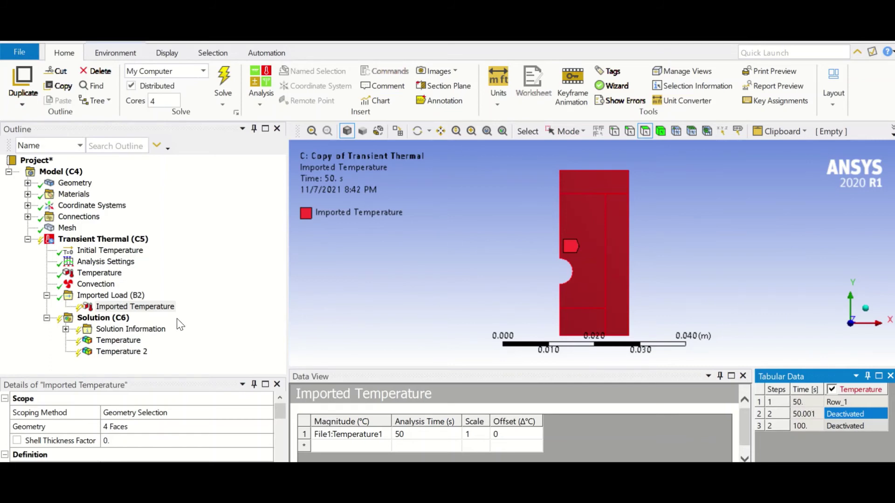
Import File1:Temperature1 onto the four faces (25.06–100 °C) and show its transfer summary
{"action": "right_click", "coordinate": [141, 308]}
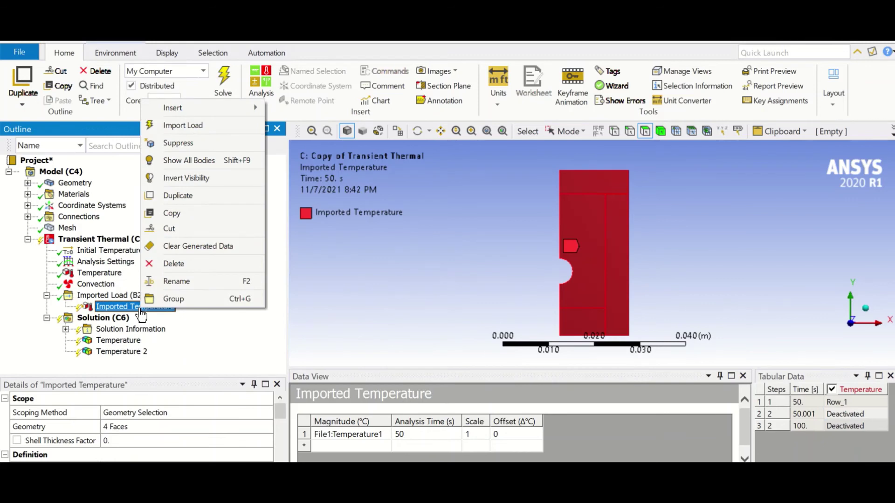
{"action": "left_click", "coordinate": [200, 125]}
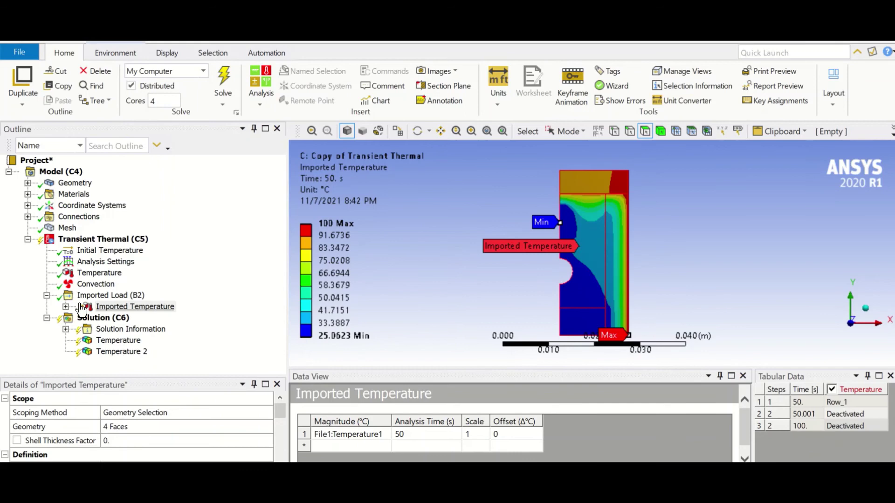
{"action": "left_click", "coordinate": [66, 306]}
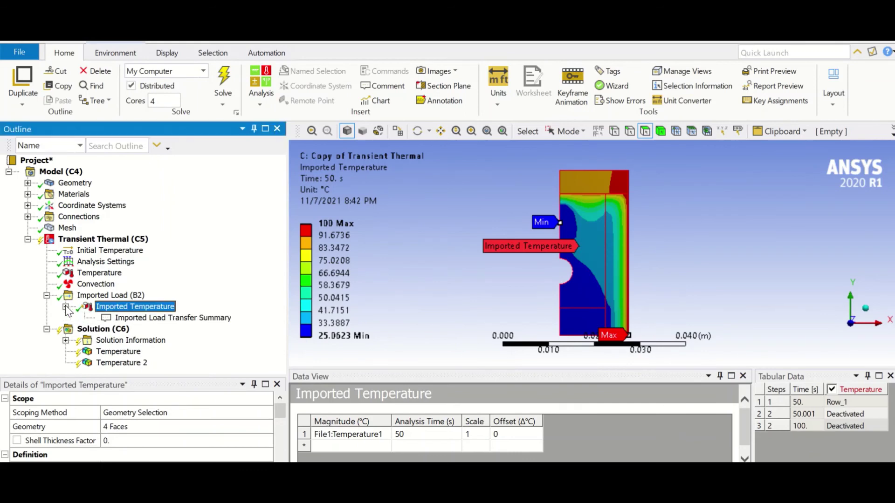
{"action": "right_click", "coordinate": [109, 310]}
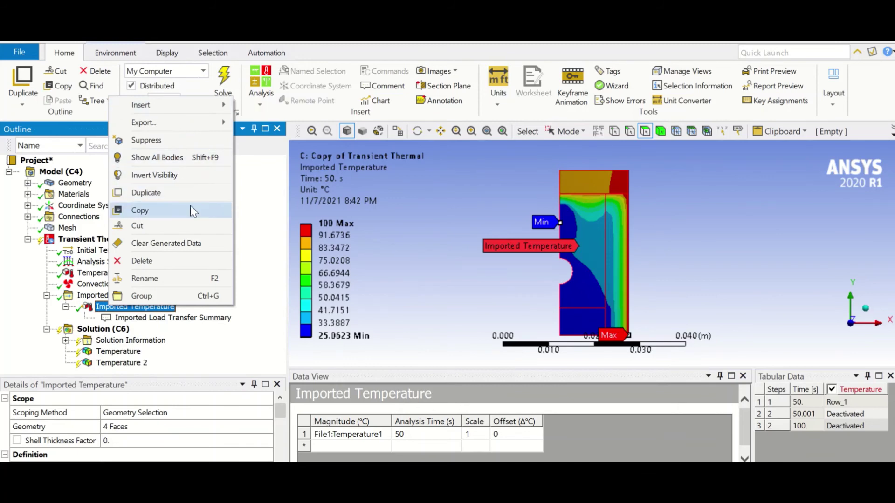
{"action": "left_click", "coordinate": [248, 188]}
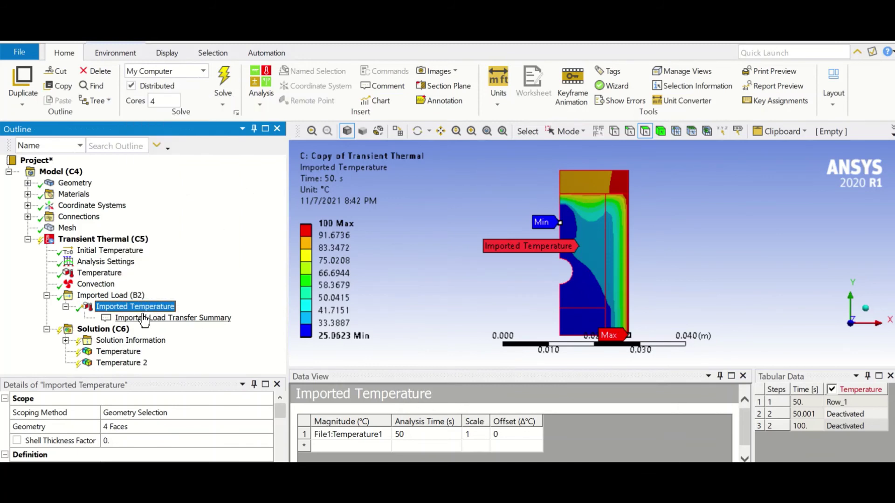
Insert a second Imported Temperature under Imported Load (B2)
{"action": "left_click", "coordinate": [98, 296]}
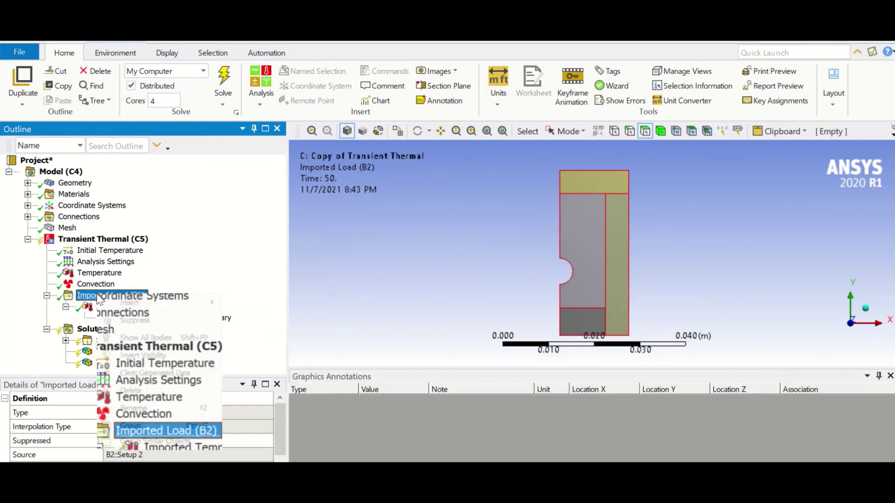
{"action": "right_click", "coordinate": [98, 296]}
{"action": "mouse_move", "coordinate": [139, 303]}
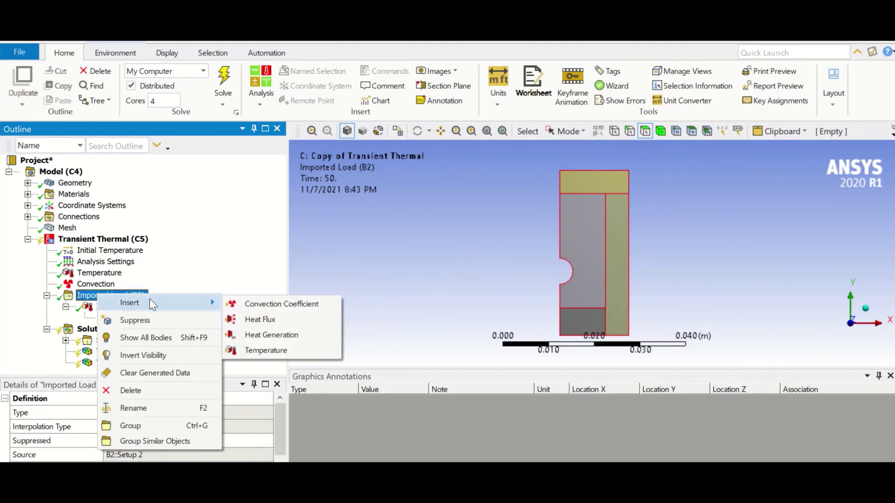
{"action": "left_click", "coordinate": [260, 351]}
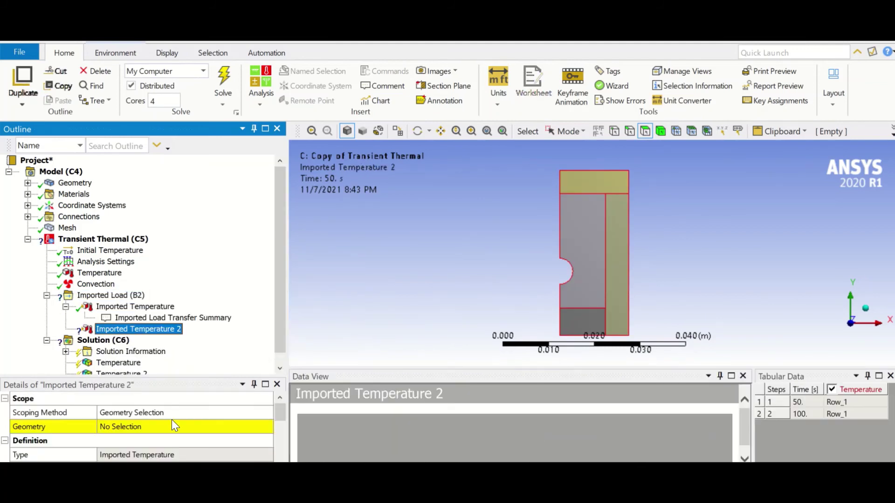
Show all bodies and scope Imported Temperature 2 to the semicircle face
{"action": "right_click", "coordinate": [334, 263]}
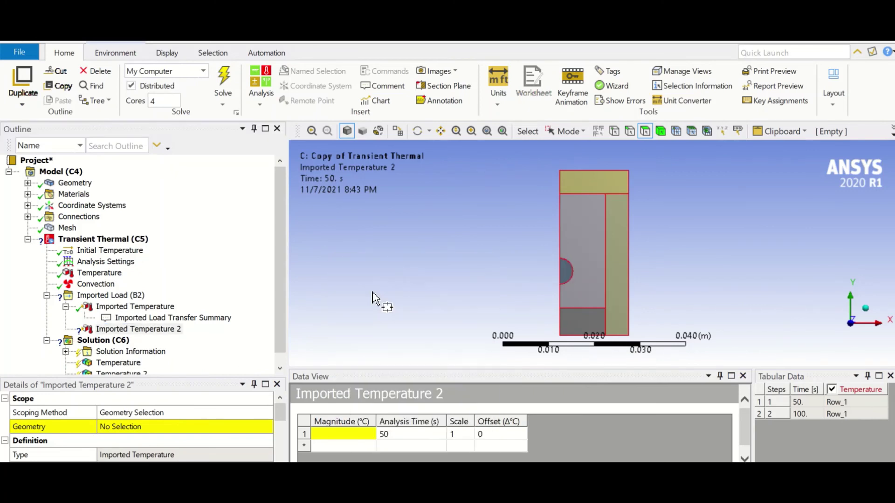
{"action": "left_click", "coordinate": [373, 295]}
{"action": "left_click", "coordinate": [569, 133]}
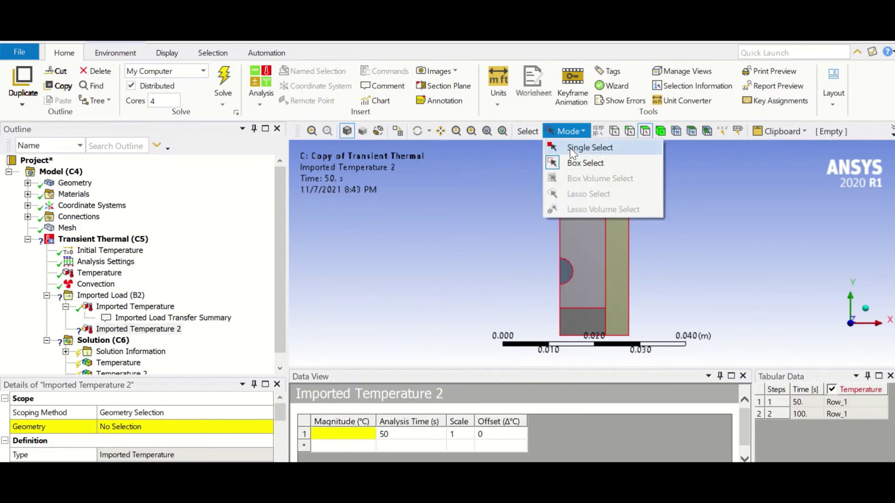
{"action": "left_click", "coordinate": [571, 147]}
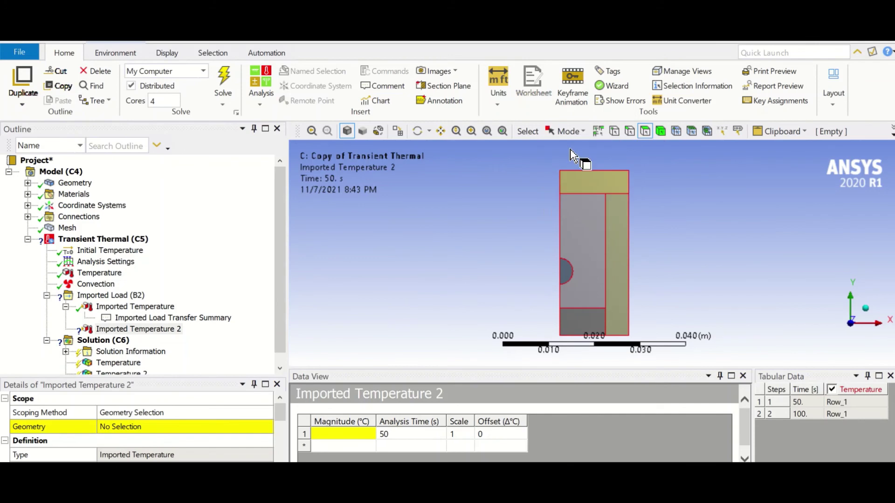
{"action": "left_click", "coordinate": [566, 273]}
{"action": "left_click", "coordinate": [120, 427]}
{"action": "left_click", "coordinate": [120, 428]}
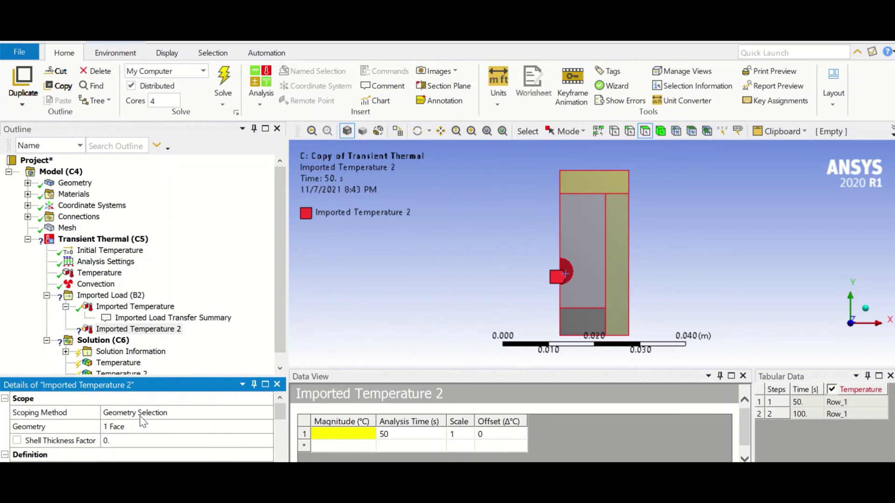
Set its Magnitude to File2:Temperature1 and deactivate it from step 2 onward
{"action": "left_click", "coordinate": [372, 435]}
{"action": "left_click", "coordinate": [368, 433]}
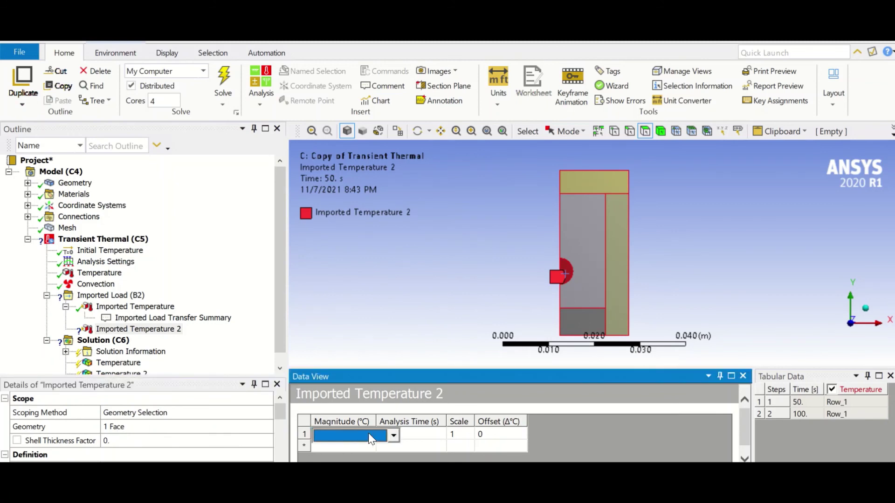
{"action": "left_click", "coordinate": [393, 435]}
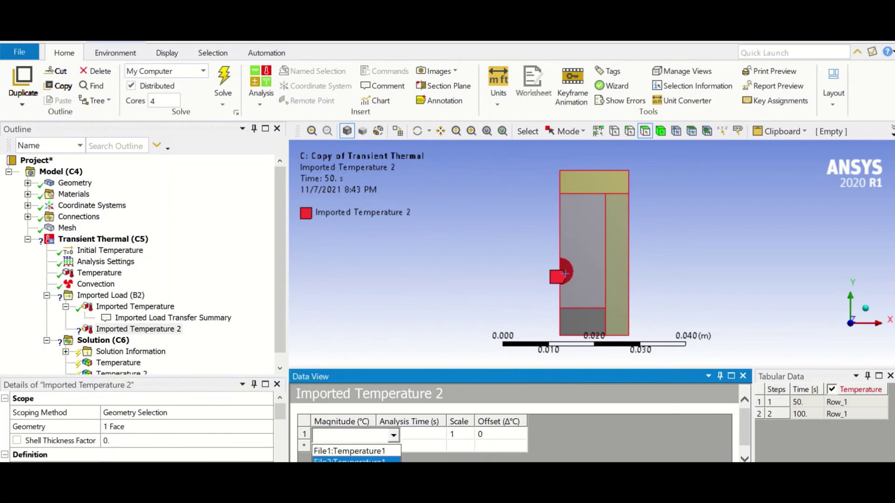
{"action": "left_click", "coordinate": [368, 460]}
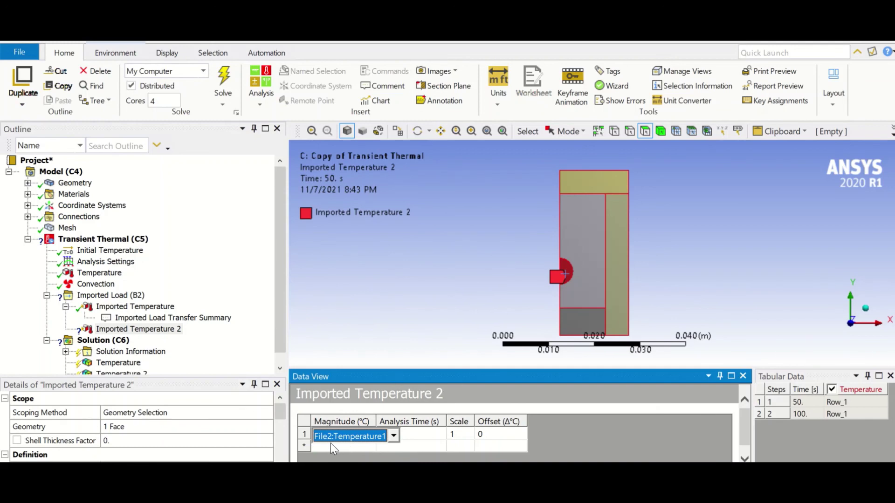
{"action": "left_click", "coordinate": [416, 323]}
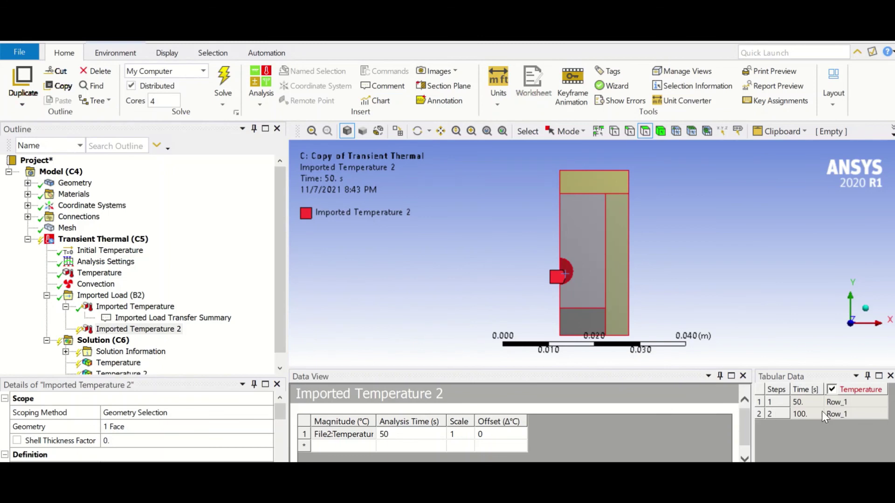
{"action": "left_click", "coordinate": [837, 413]}
{"action": "right_click", "coordinate": [837, 413]}
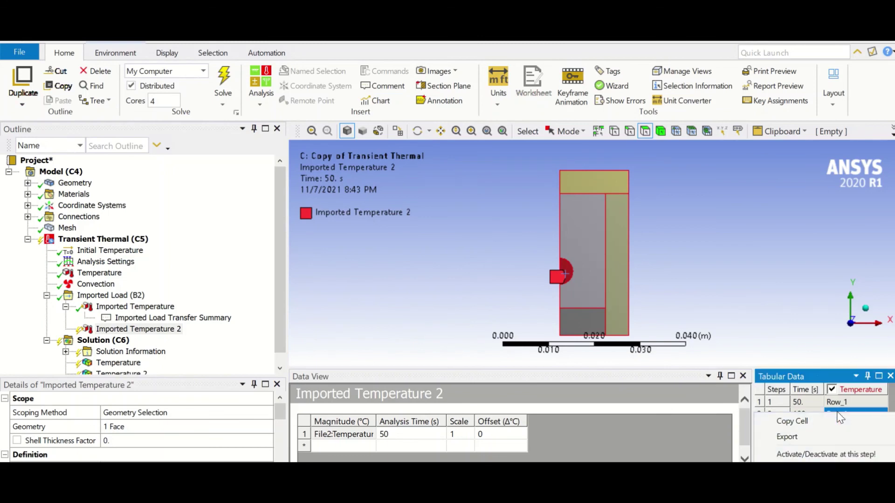
{"action": "left_click", "coordinate": [793, 455]}
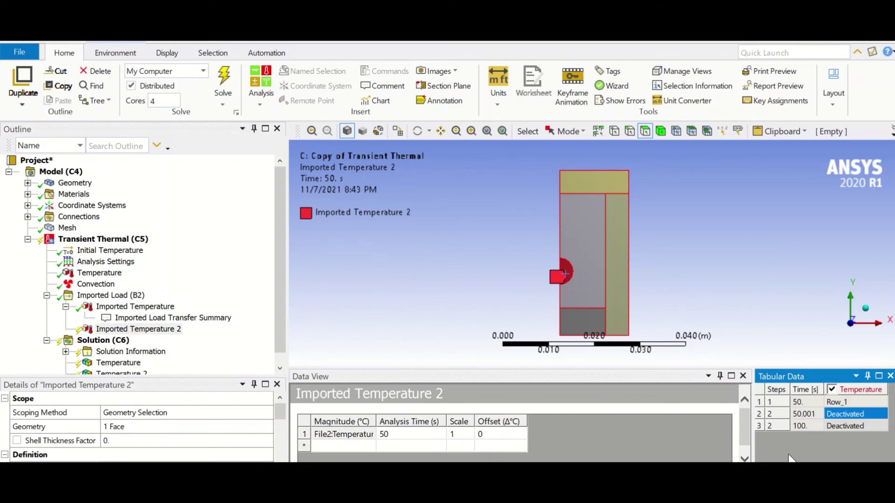
Import Imported Temperature 2's data (25.059–31.015 °C) and bring up Solution (C6) actions to solve
{"action": "right_click", "coordinate": [148, 330]}
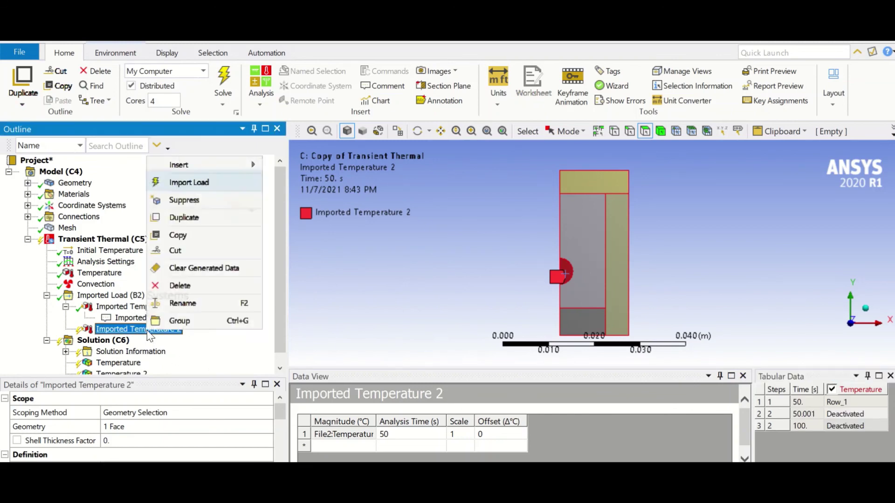
{"action": "left_click", "coordinate": [188, 182]}
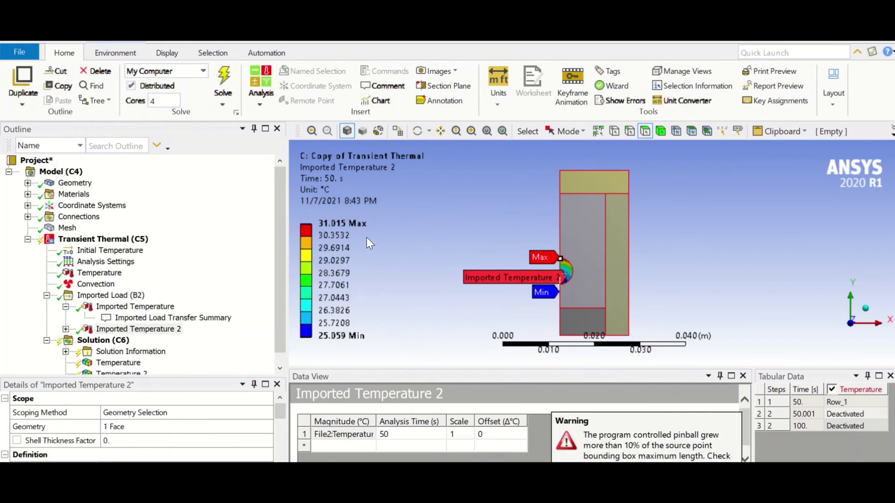
{"action": "left_click_drag", "start_coordinate": [281, 194], "coordinate": [275, 240]}
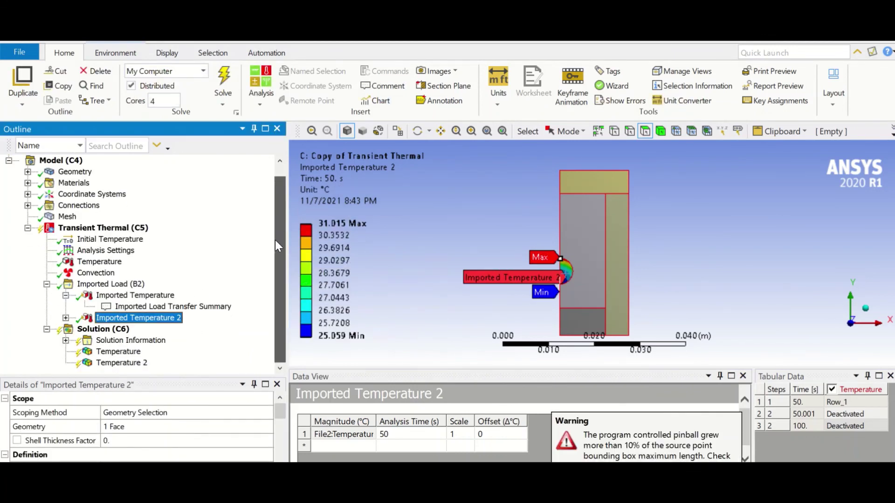
{"action": "left_click", "coordinate": [96, 330]}
{"action": "right_click", "coordinate": [95, 330]}
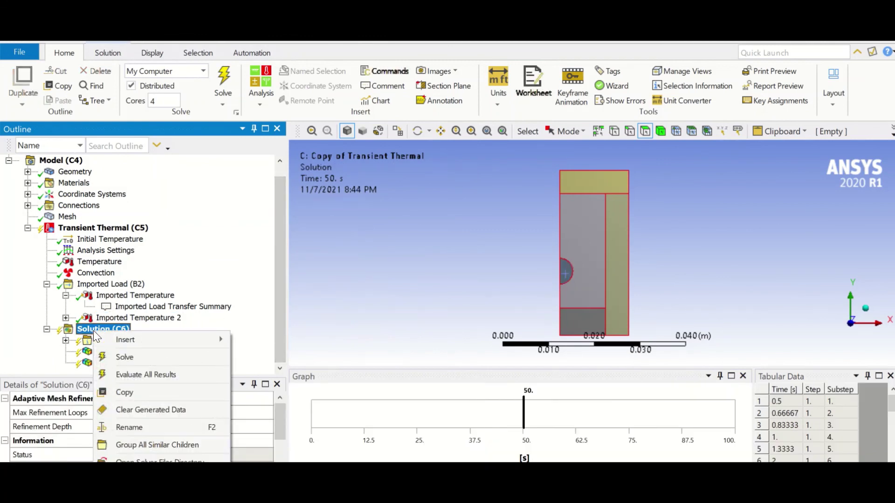